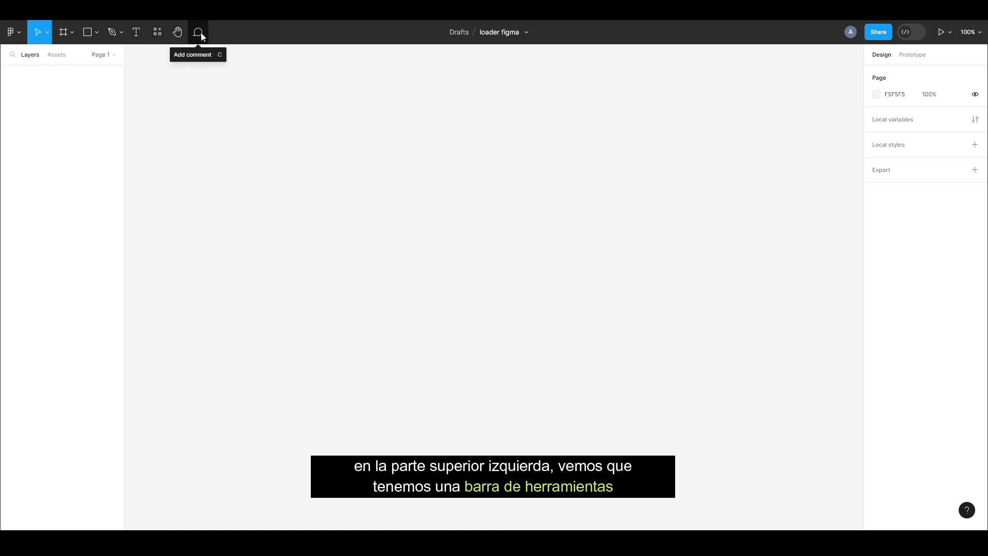
# Open the shape tools dropdown in the toolbar of the empty 'loader figma' file.
pyautogui.click(97, 33)
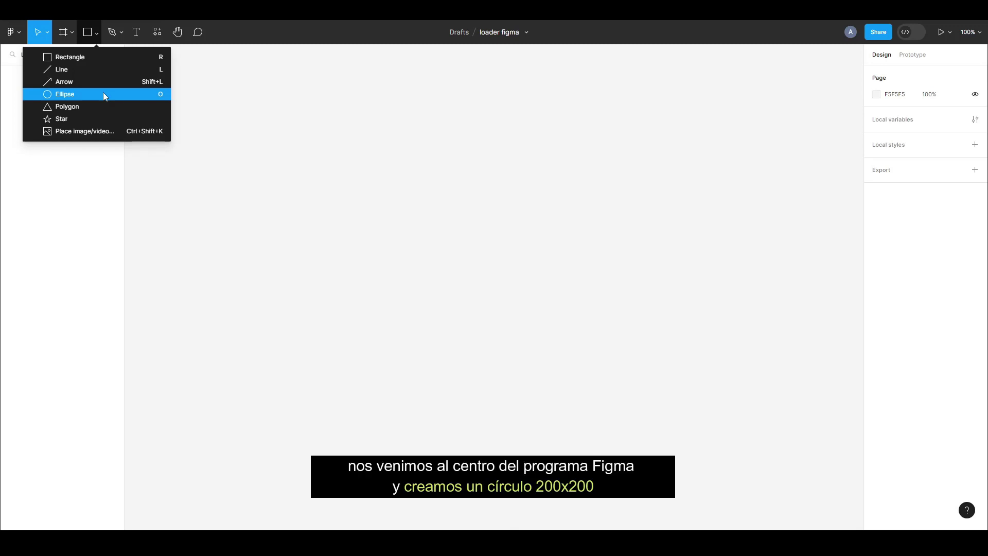
# Draw a 200×200 circle, Ellipse 1, near the centre of the canvas.
pyautogui.click(103, 95)
pyautogui.moveTo(439, 231); pyautogui.dragTo(498, 334)
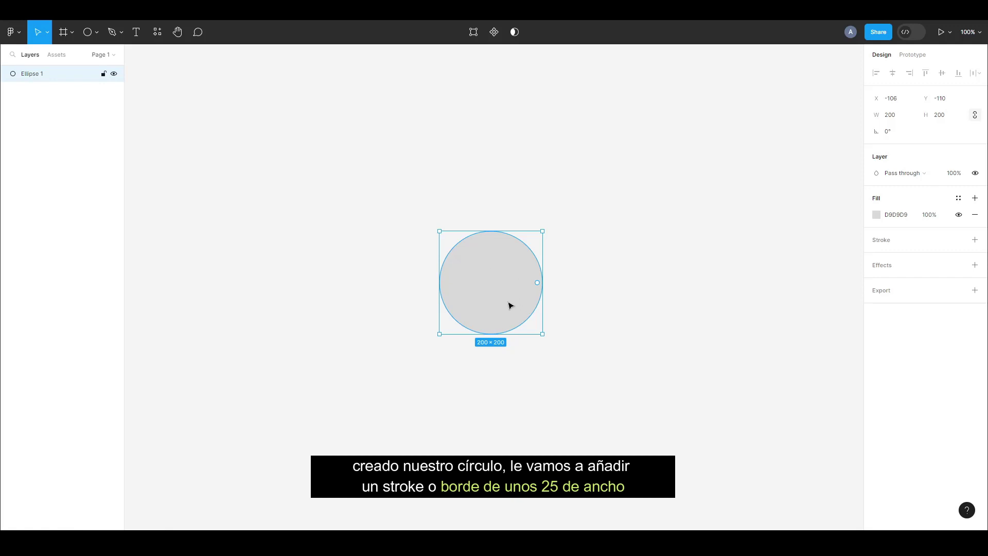
# Give Ellipse 1 a black 25-wide stroke and hide its grey fill.
pyautogui.moveTo(923, 240)
pyautogui.click(975, 240)
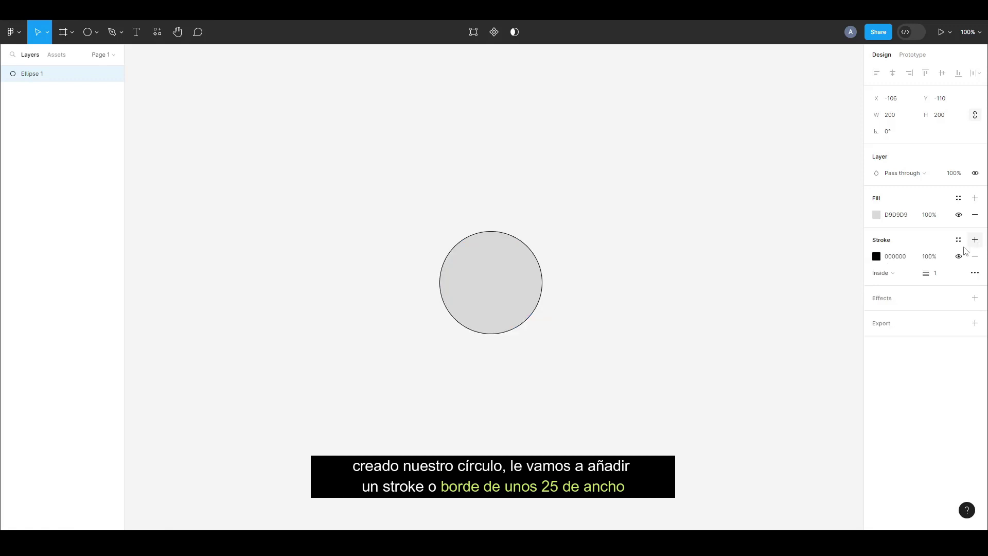
pyautogui.click(939, 274)
pyautogui.write('25')
pyautogui.press('Return')
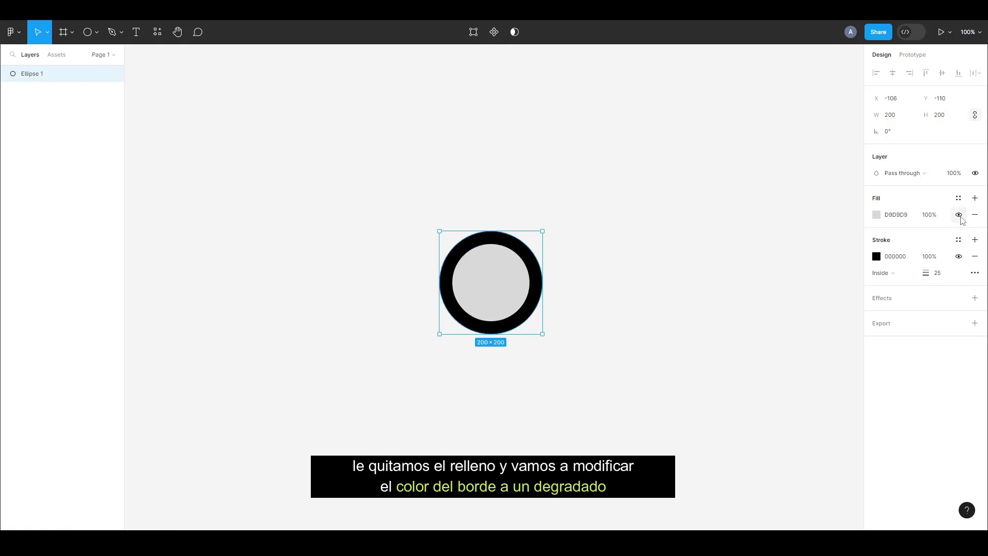
pyautogui.click(959, 215)
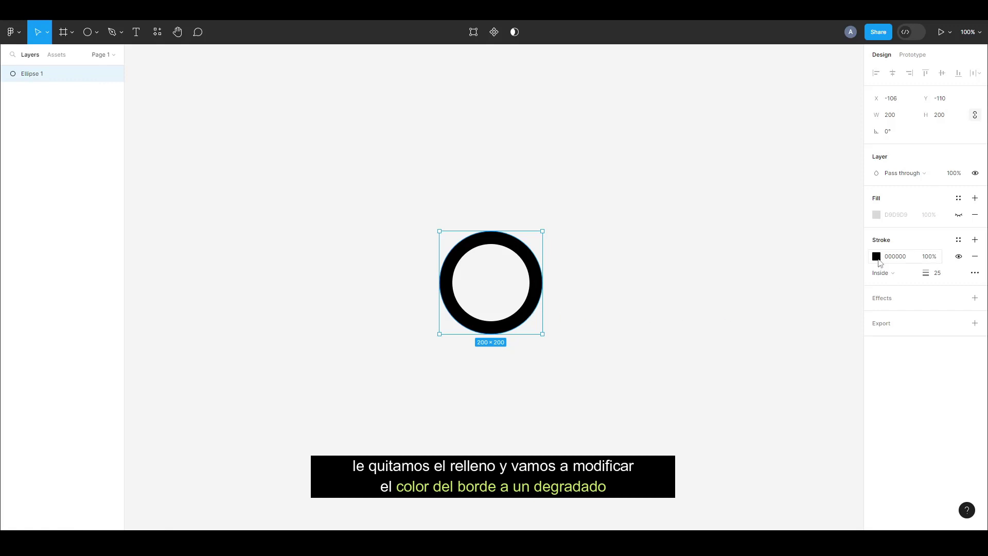
# Change the ring's stroke to an Angular black-to-white gradient.
pyautogui.click(877, 257)
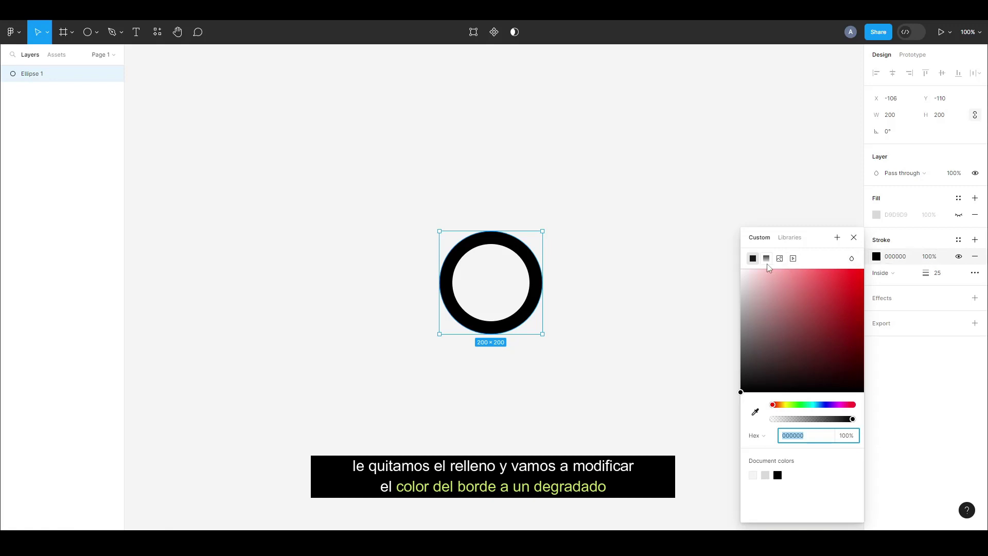
pyautogui.click(767, 261)
pyautogui.moveTo(813, 188); pyautogui.dragTo(648, 133)
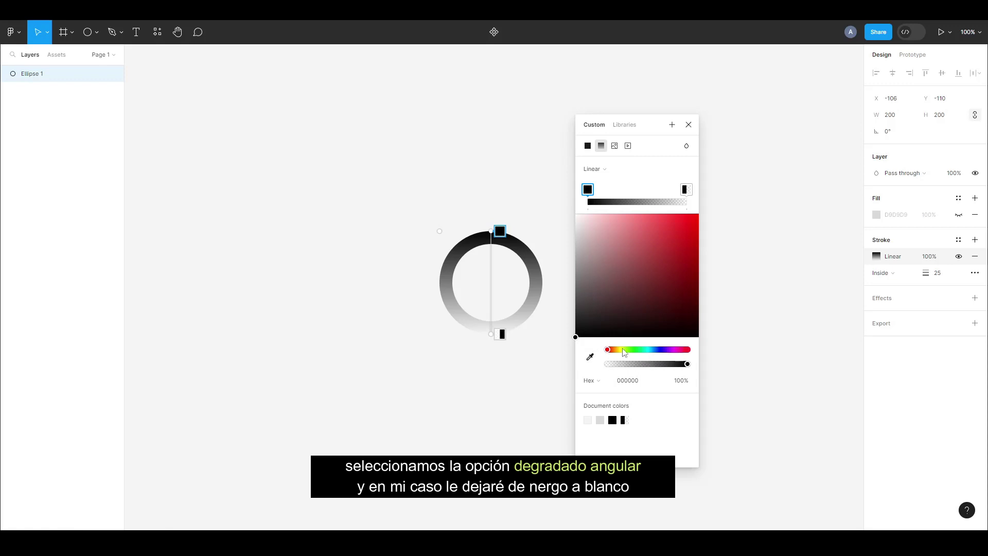
pyautogui.click(593, 170)
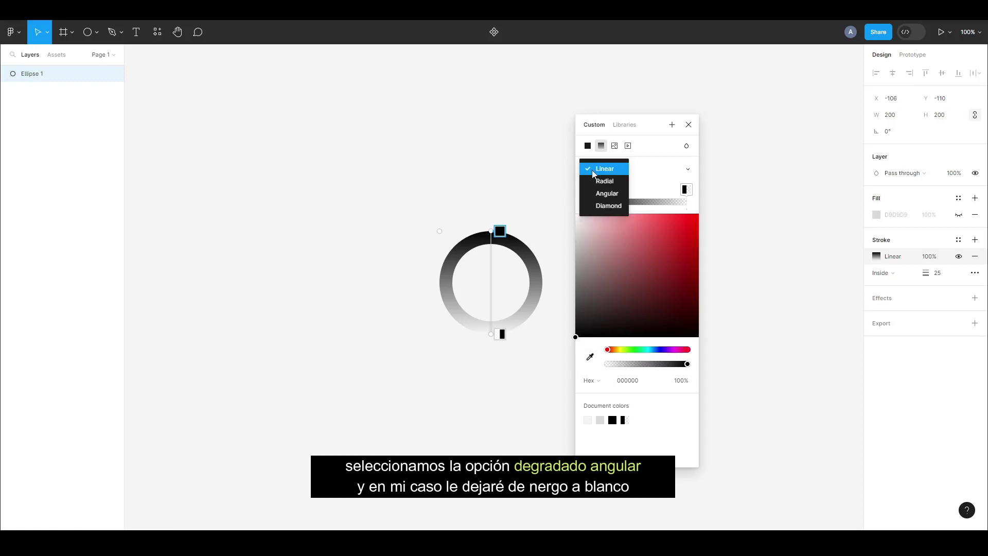
pyautogui.click(604, 196)
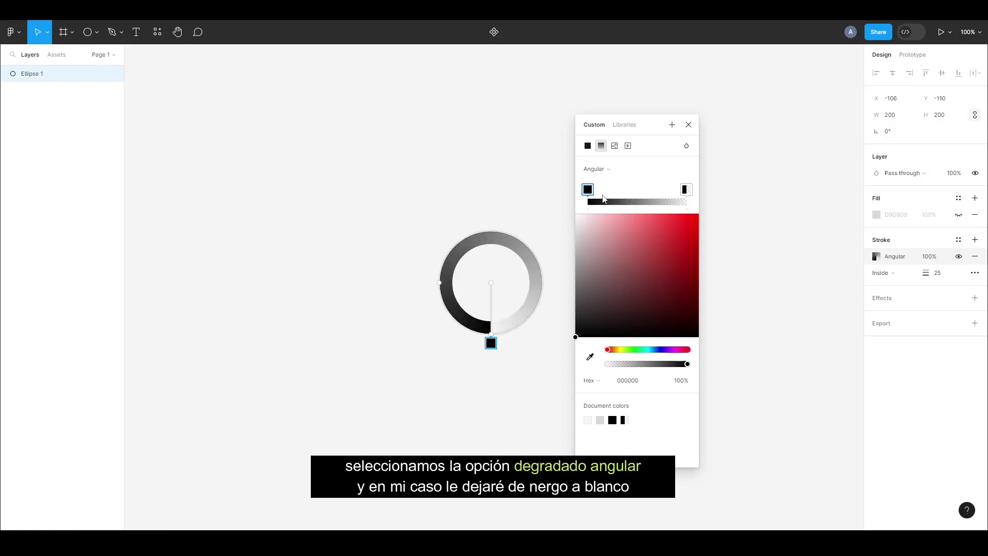
pyautogui.click(688, 125)
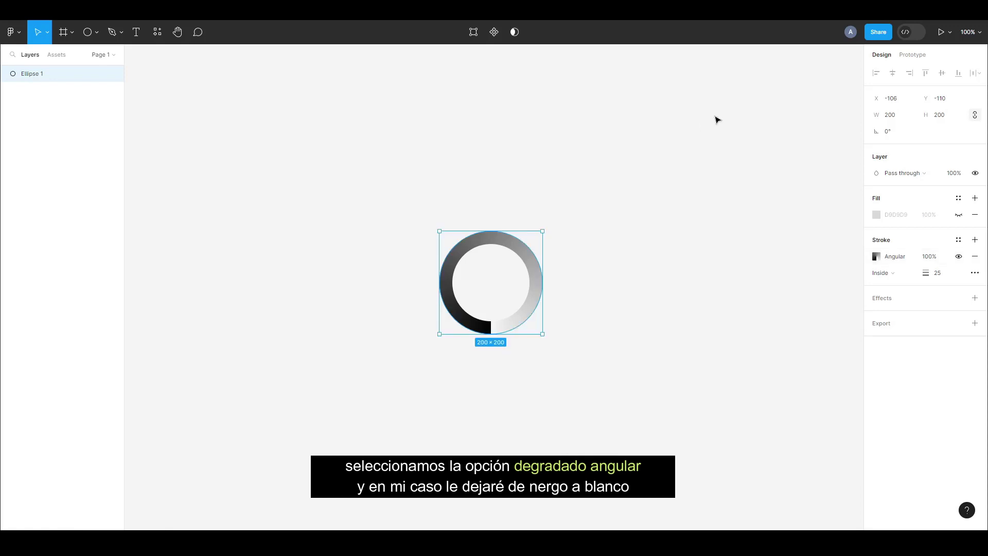
# Zoom to 200% and draw a small 25×25 circle at the ring's gap.
pyautogui.click(968, 32)
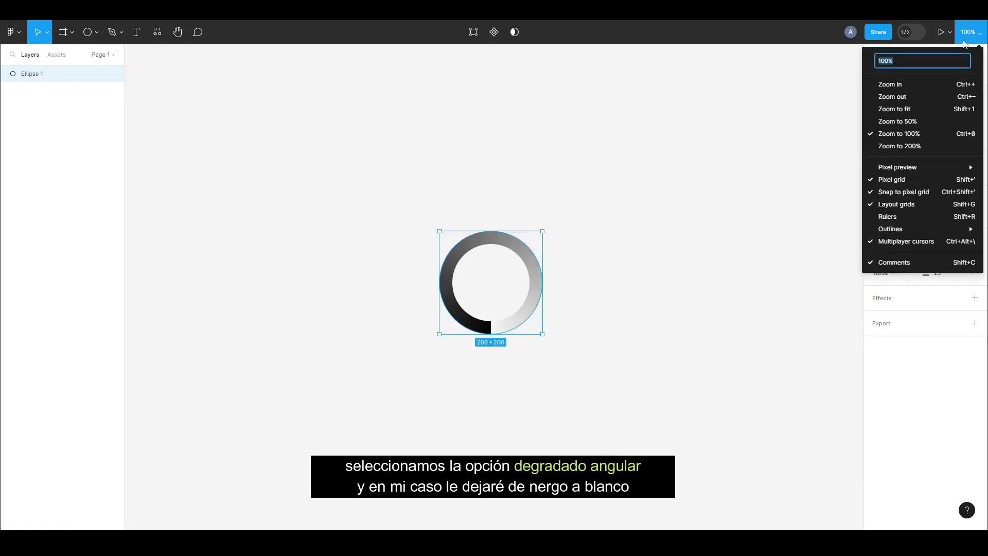
pyautogui.click(941, 146)
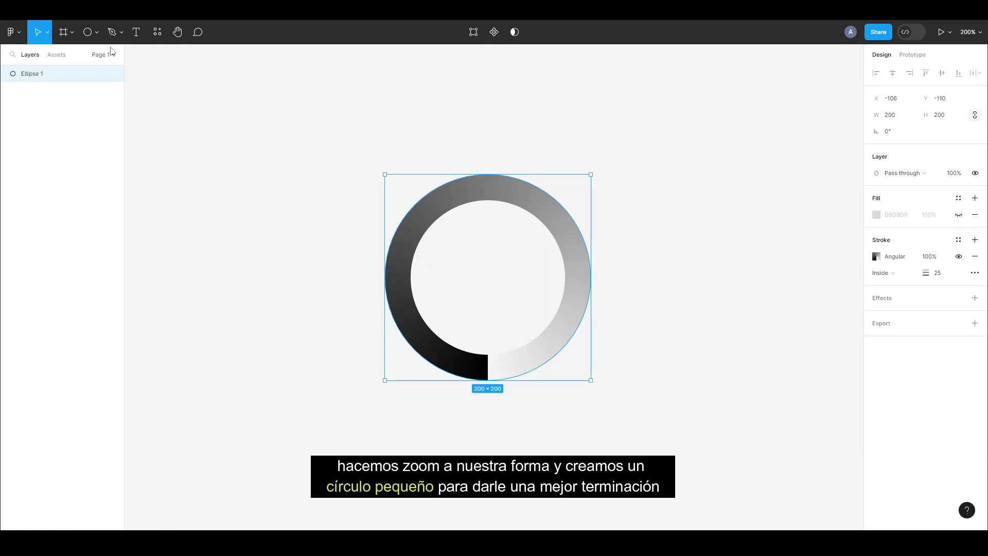
pyautogui.click(98, 36)
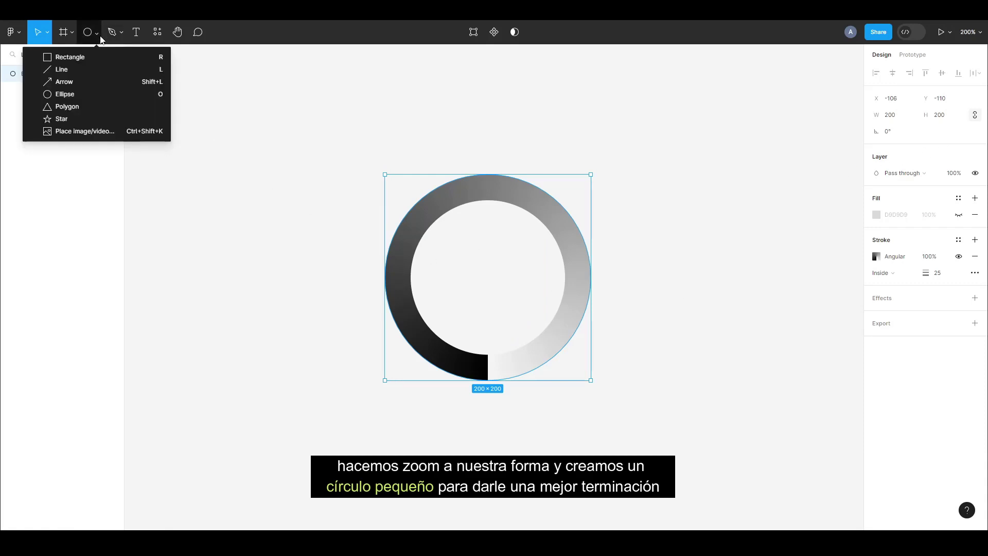
pyautogui.click(111, 95)
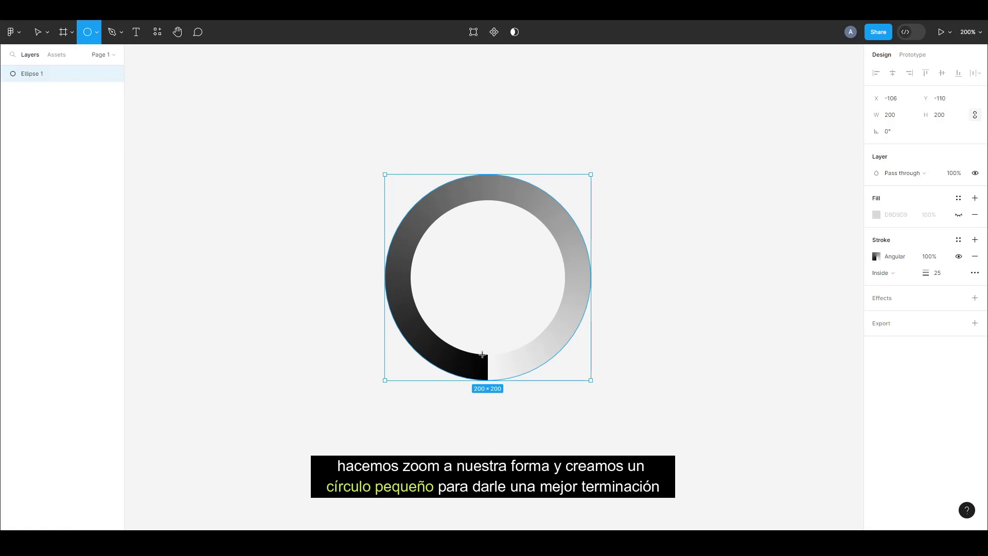
pyautogui.moveTo(483, 356); pyautogui.dragTo(497, 382)
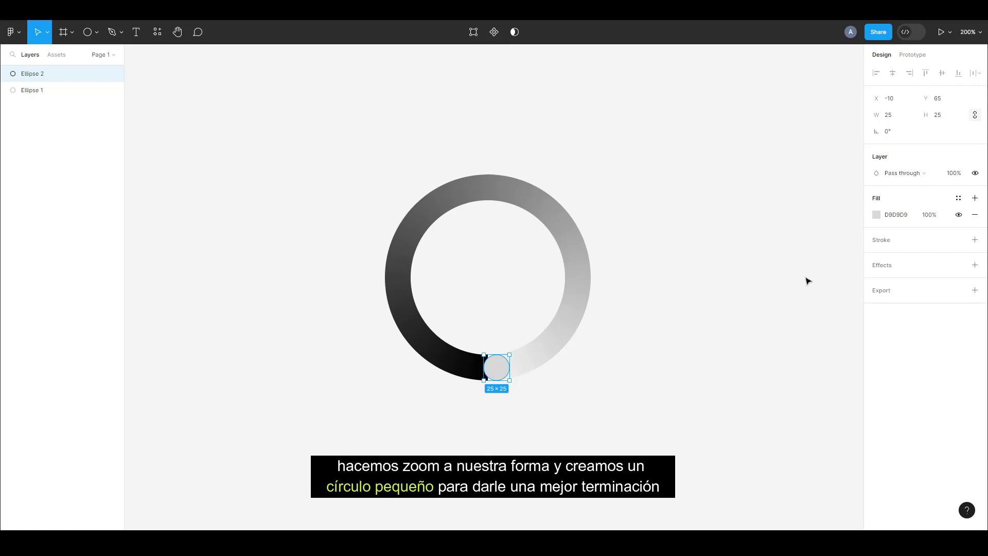
# Fill the small circle with the ring's sampled 060606 and align it to the dark end.
pyautogui.click(875, 219)
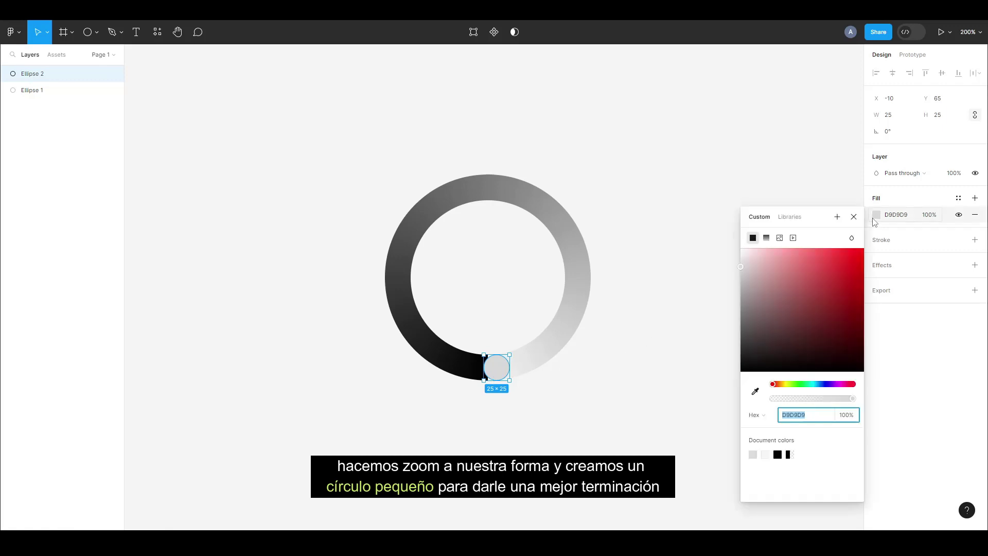
pyautogui.click(755, 391)
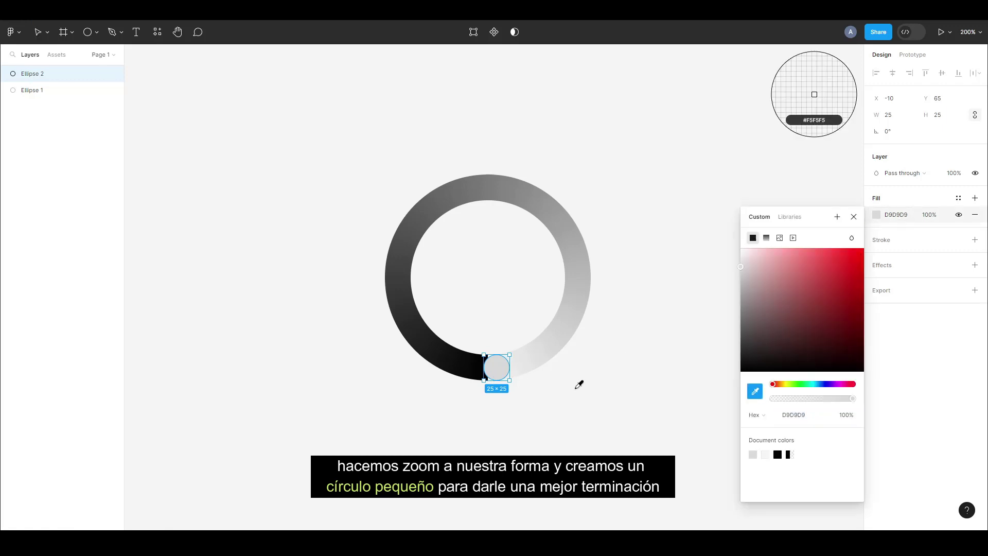
pyautogui.click(477, 374)
pyautogui.click(854, 217)
pyautogui.moveTo(502, 371); pyautogui.dragTo(494, 373)
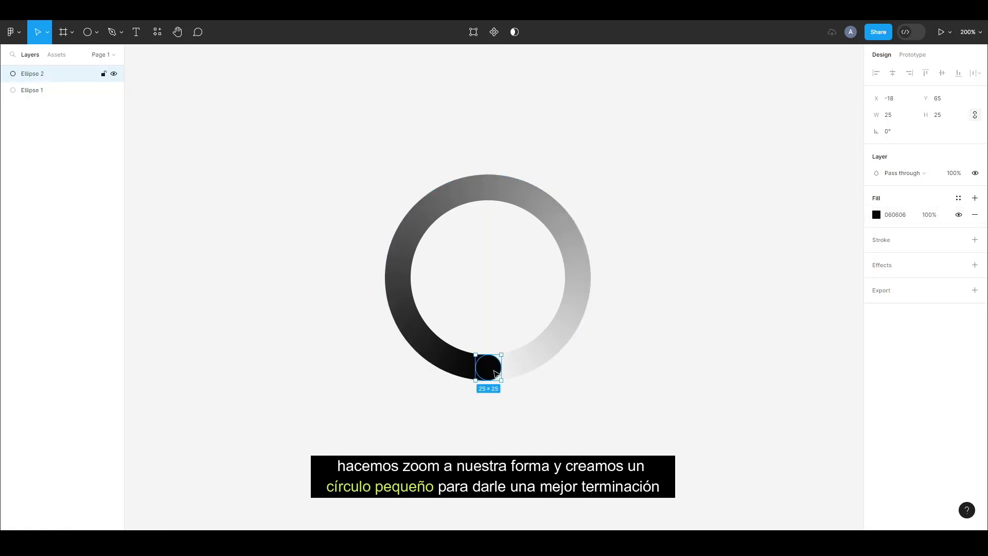
pyautogui.click(604, 395)
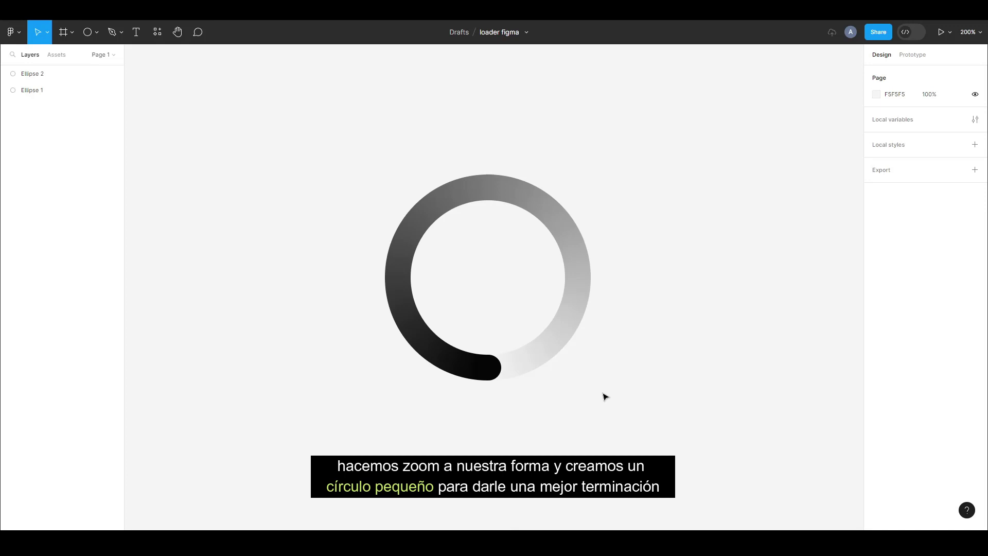
pyautogui.click(488, 367)
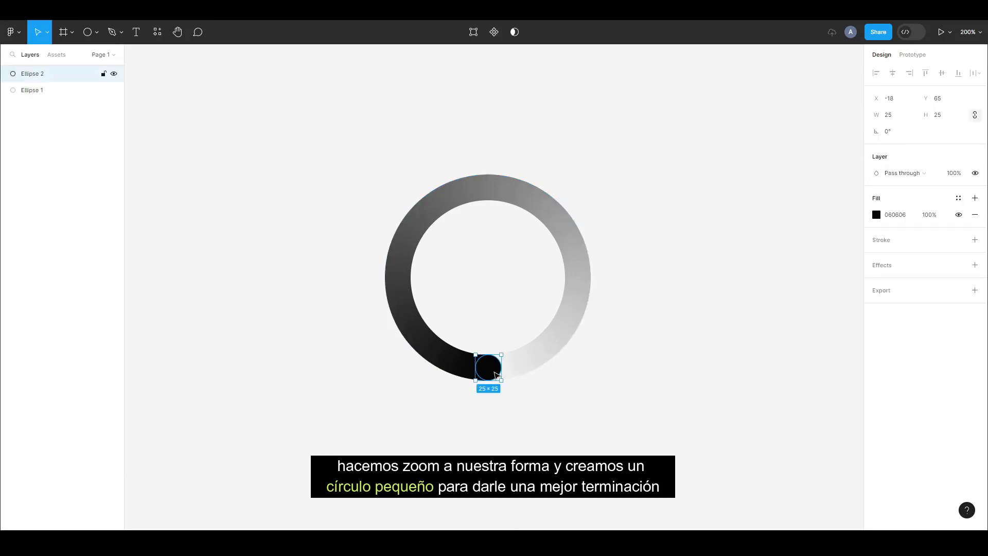
# Wrap the gradient ring and its 25×25 end circle in a 200×200 Frame 1.
pyautogui.keyDown('shift'); pyautogui.click(404, 306); pyautogui.keyUp('shift')
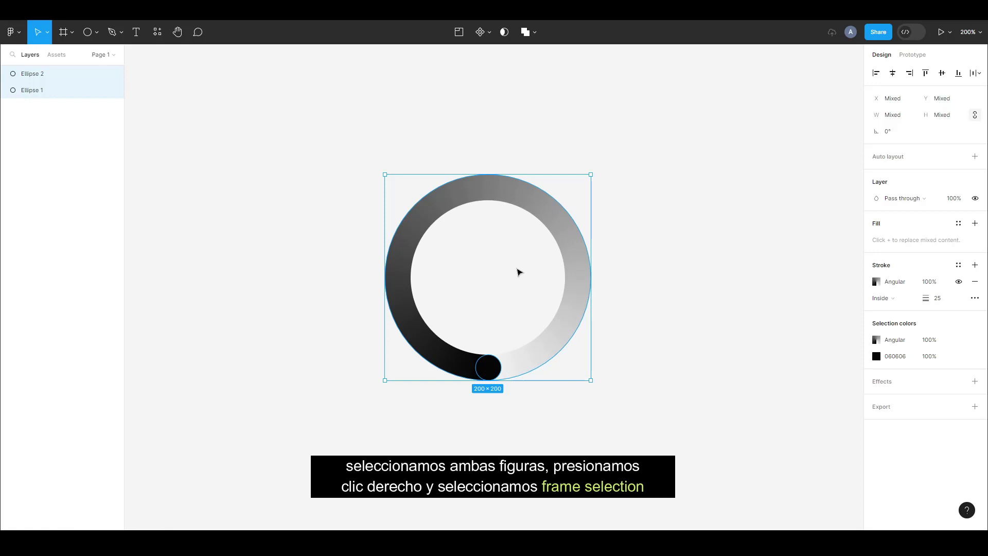
pyautogui.rightClick(517, 272)
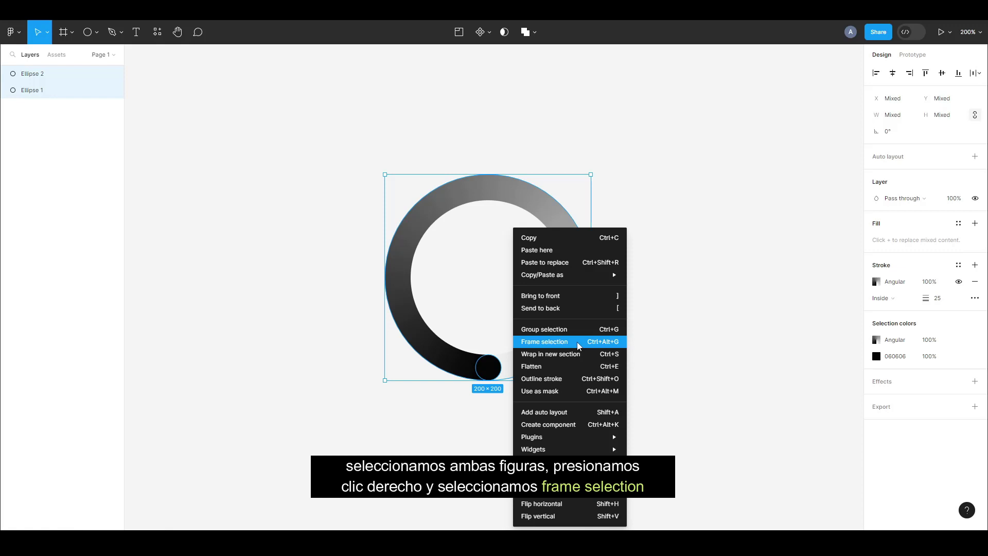
pyautogui.click(579, 346)
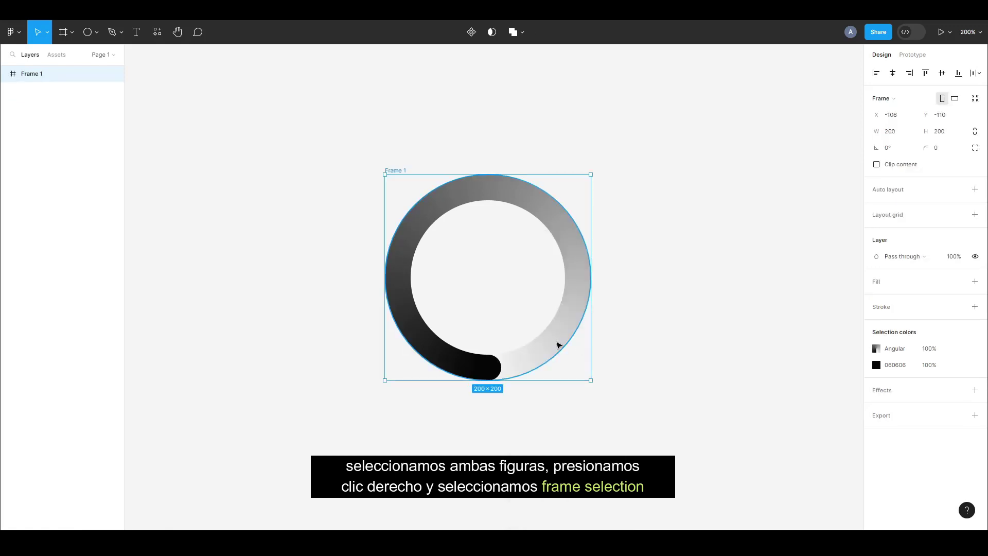
pyautogui.click(558, 344)
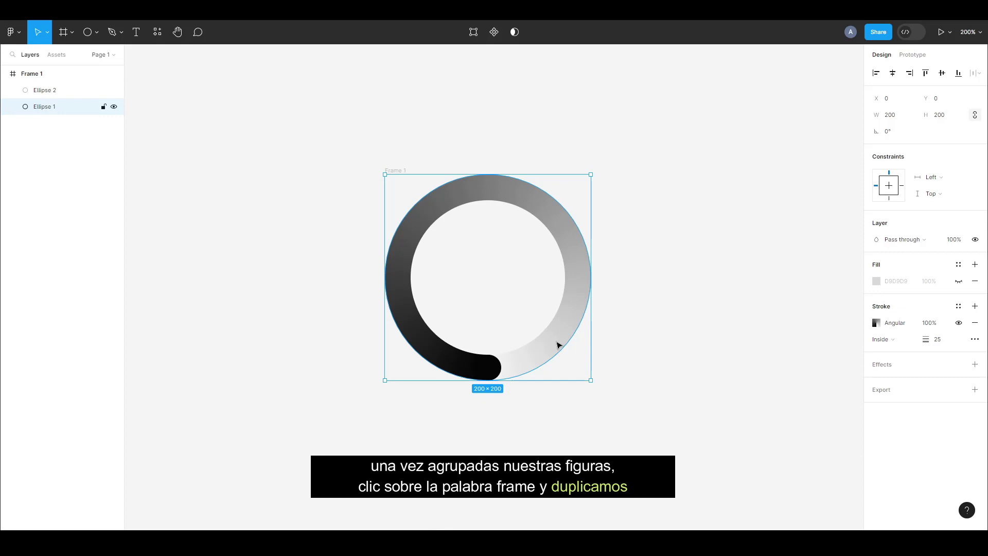
# Undo an accidental ring move, then duplicate Frame 1 into Frames 2, 3 and 4.
pyautogui.moveTo(585, 277)
pyautogui.moveTo(410, 309); pyautogui.dragTo(418, 341)
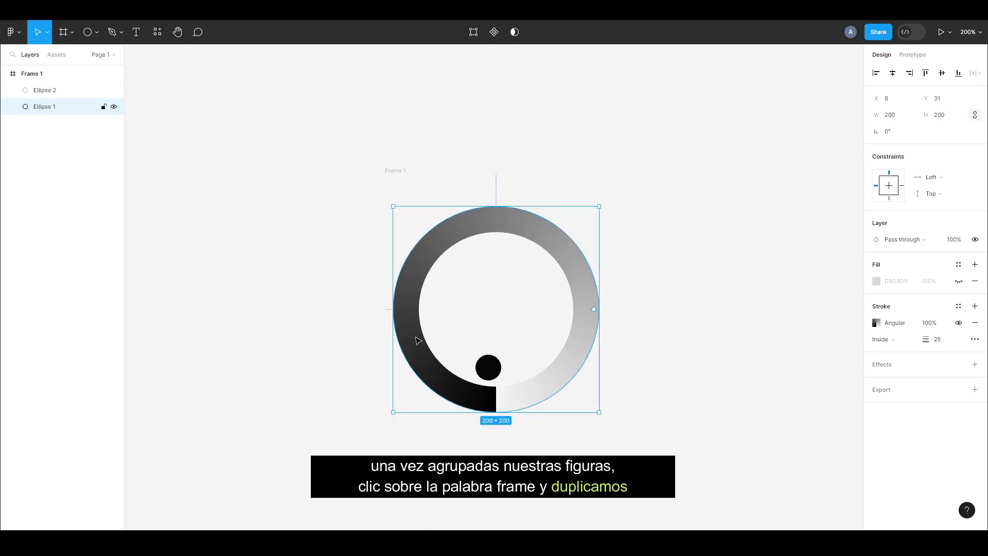
pyautogui.hotkey('ctrl', 'z')
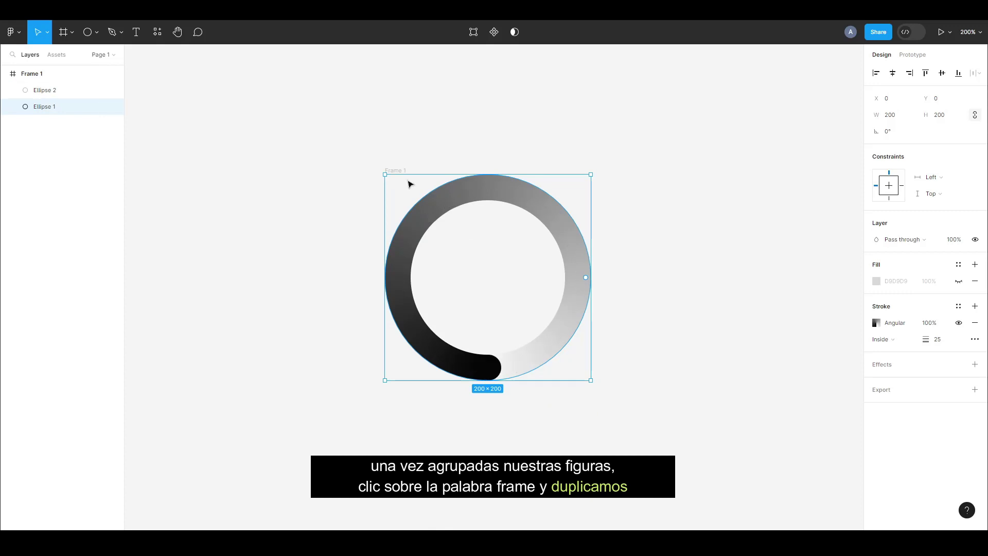
pyautogui.click(395, 171)
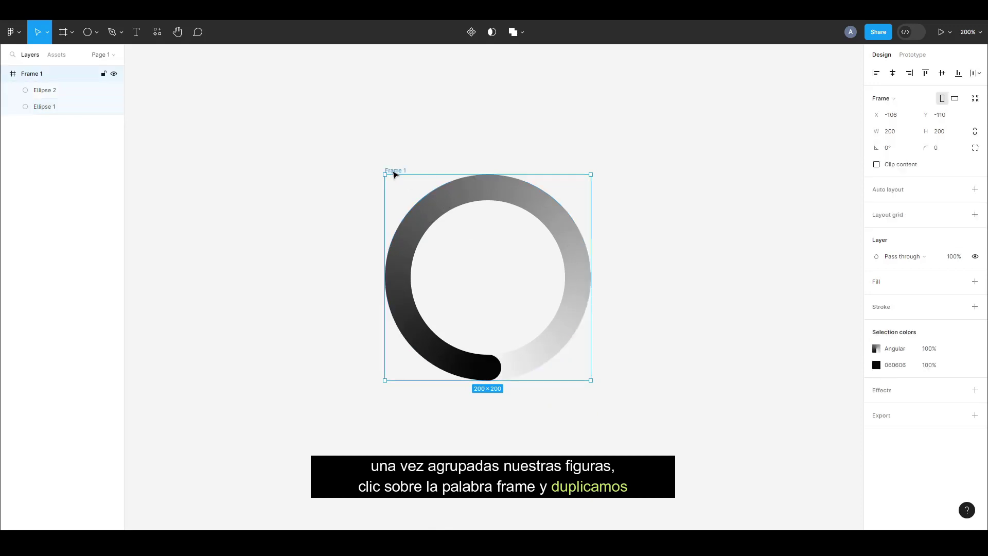
pyautogui.hotkey('ctrl', 'd')
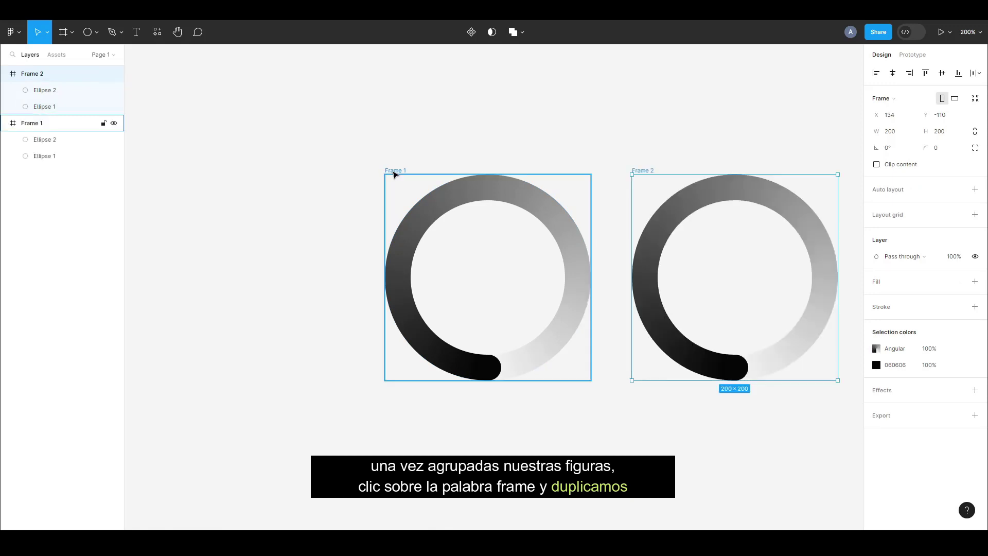
pyautogui.hotkey('ctrl', 'd')
pyautogui.hotkey('ctrl', 'd')
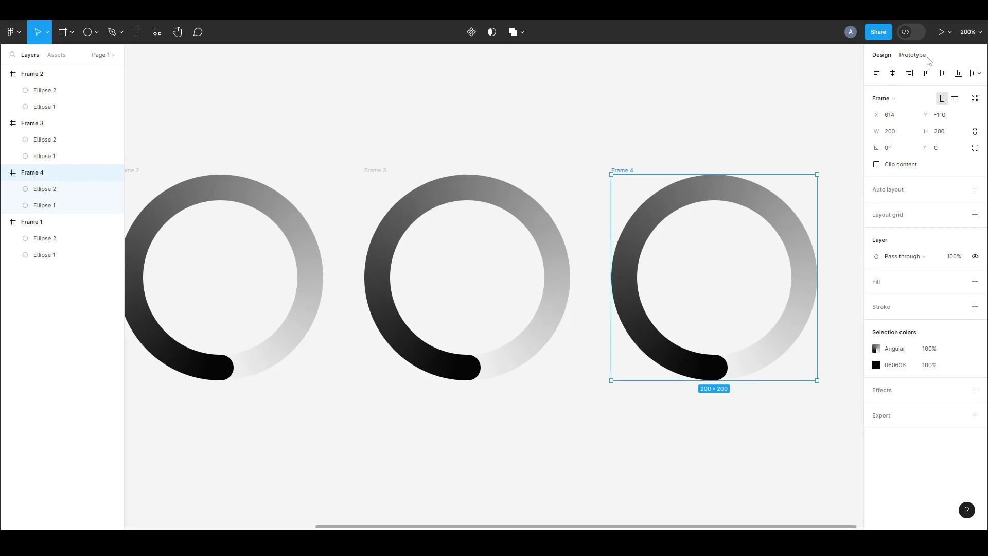
# Zoom to 100% and scroll so all four loader frames are in view.
pyautogui.click(971, 34)
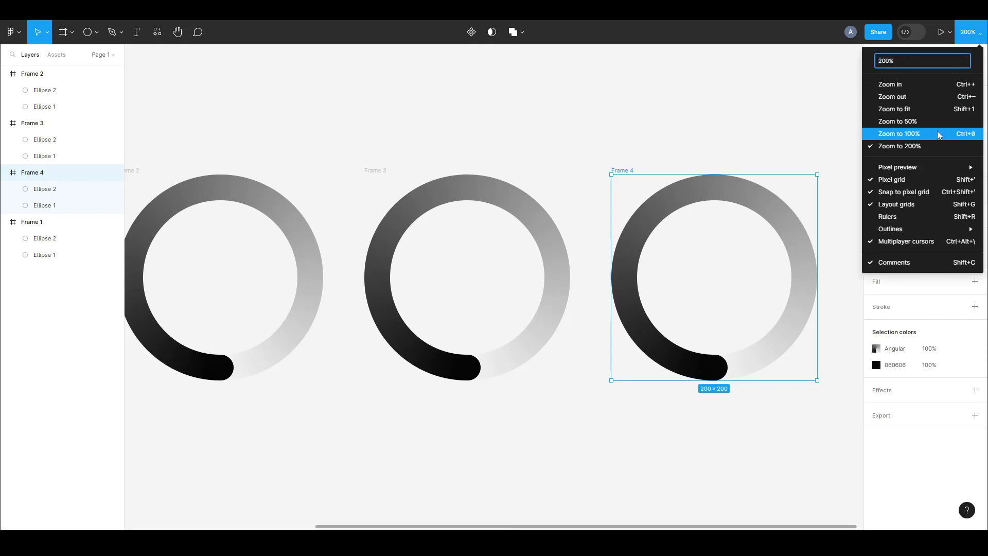
pyautogui.click(939, 134)
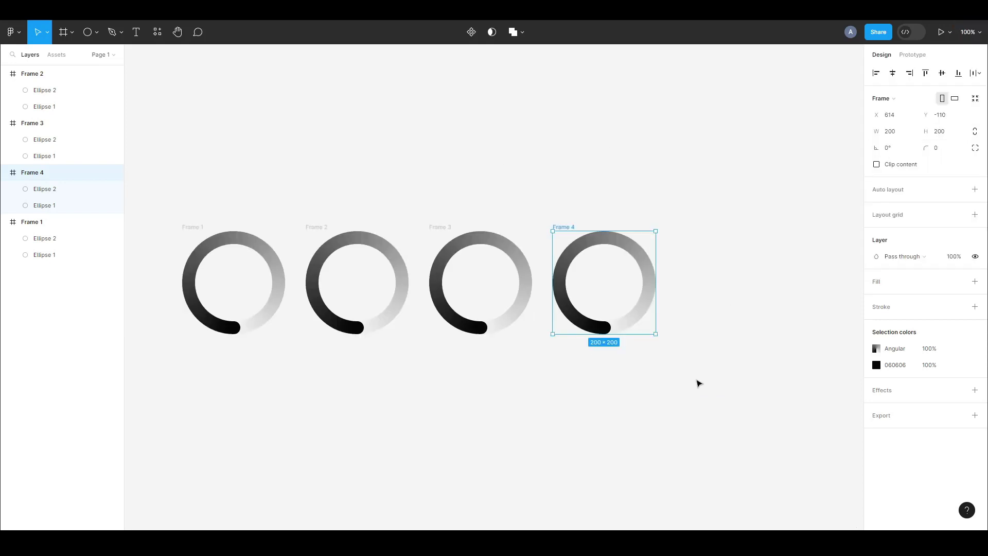
pyautogui.scroll(2, 209, 264)
pyautogui.scroll(1, 209, 264)
pyautogui.scroll(1, 209, 264)
pyautogui.scroll(2, 209, 264)
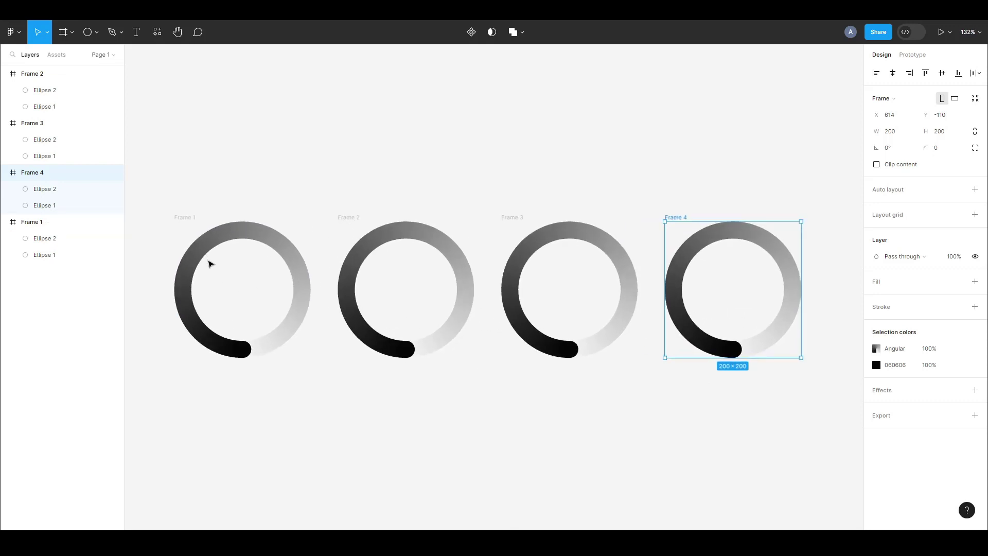
pyautogui.scroll(1, 210, 264)
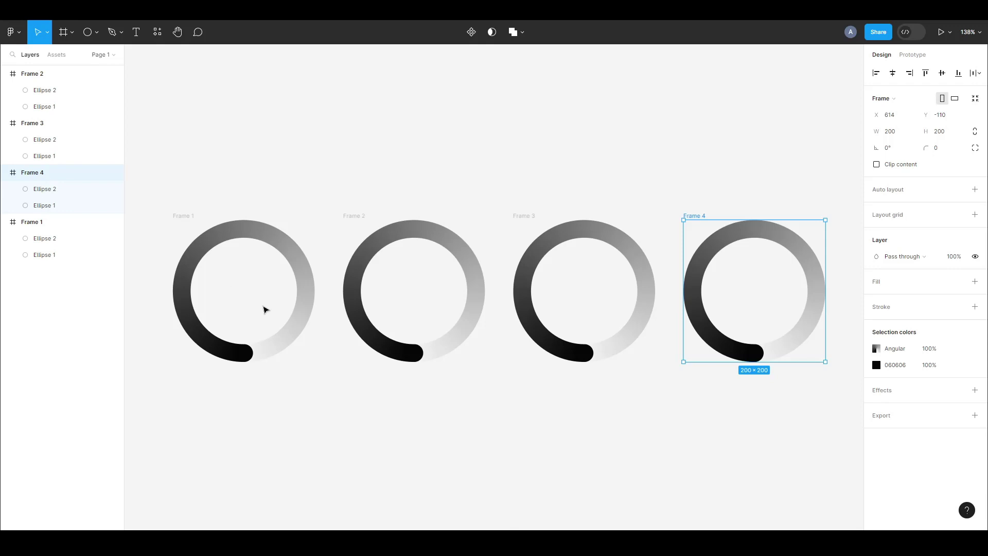
pyautogui.click(352, 314)
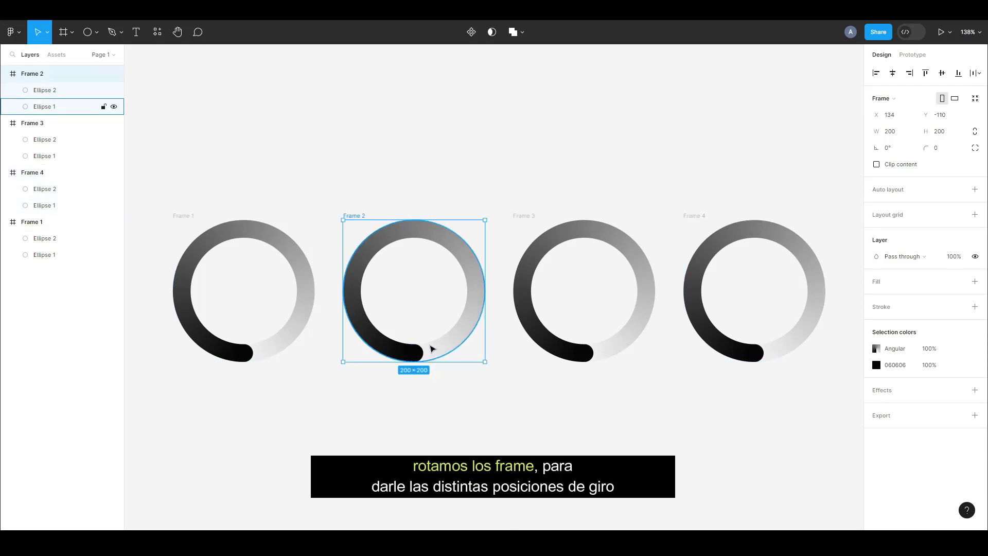
# Rotate Frame 2 to 90°, Frame 3 to −180° and Frame 4 to −90°.
pyautogui.moveTo(485, 367); pyautogui.dragTo(482, 225)
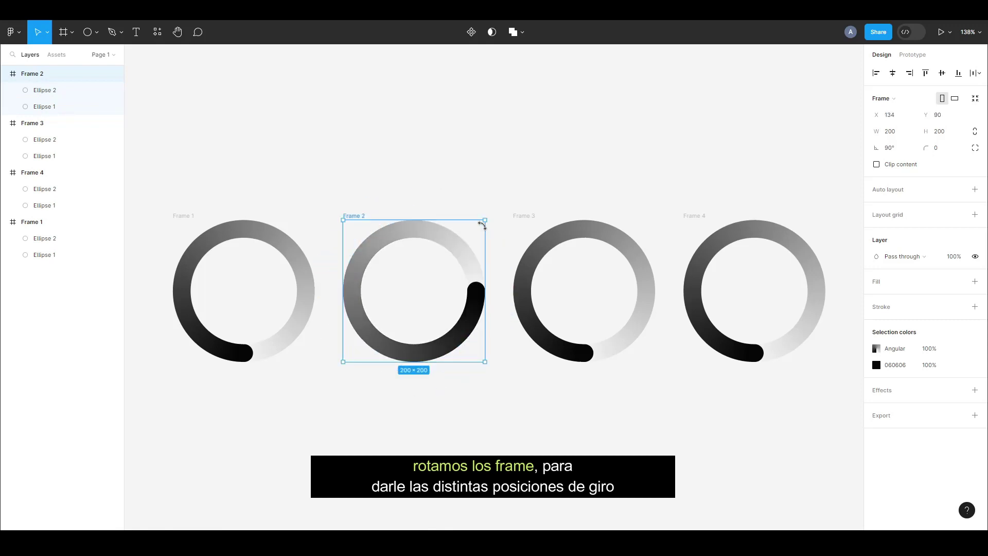
pyautogui.click(517, 300)
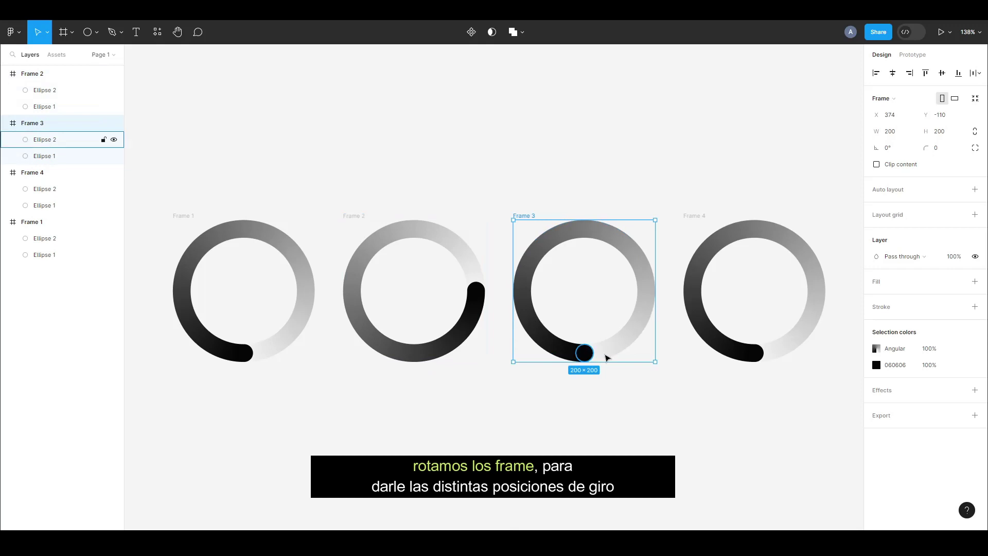
pyautogui.moveTo(658, 365)
pyautogui.mouseDown()
pyautogui.moveTo(614, 235)
pyautogui.moveTo(540, 252)
pyautogui.mouseUp()
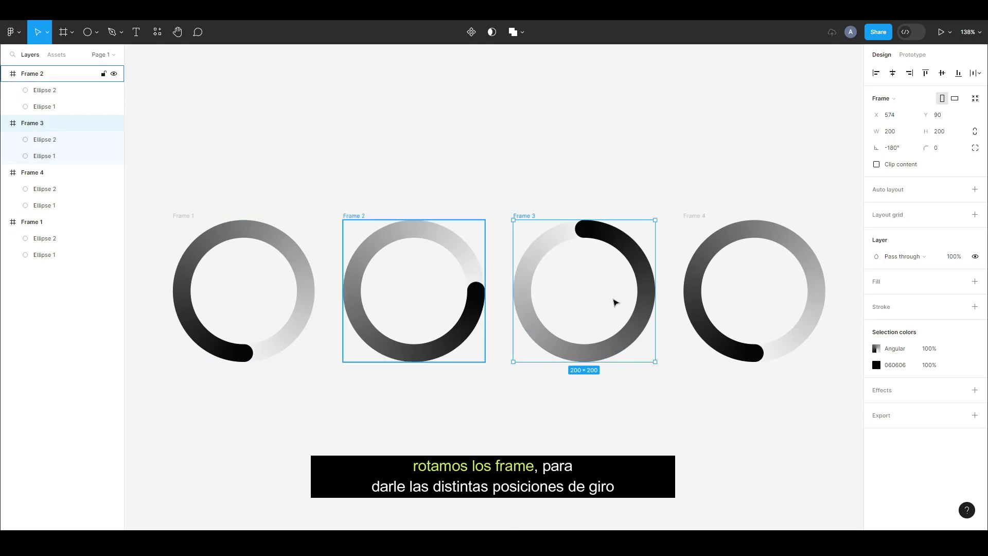
pyautogui.click(750, 350)
pyautogui.moveTo(827, 364)
pyautogui.mouseDown()
pyautogui.moveTo(707, 309)
pyautogui.moveTo(708, 337)
pyautogui.mouseUp()
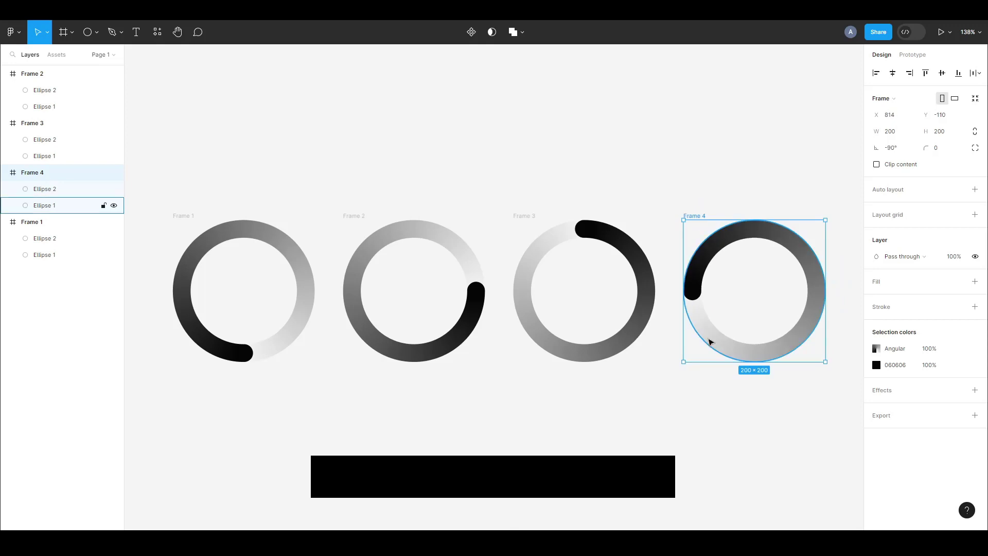
pyautogui.keyDown('shift'); pyautogui.click(636, 325); pyautogui.keyUp('shift')
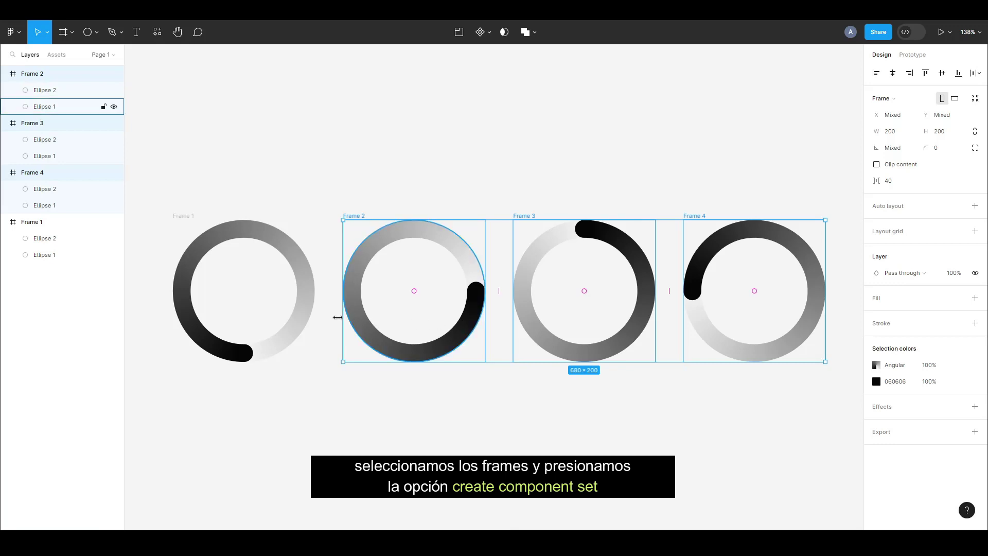
# Select all four frames and create a component set, Component 1, with 4 variants.
pyautogui.keyDown('shift'); pyautogui.click(304, 321); pyautogui.keyUp('shift')
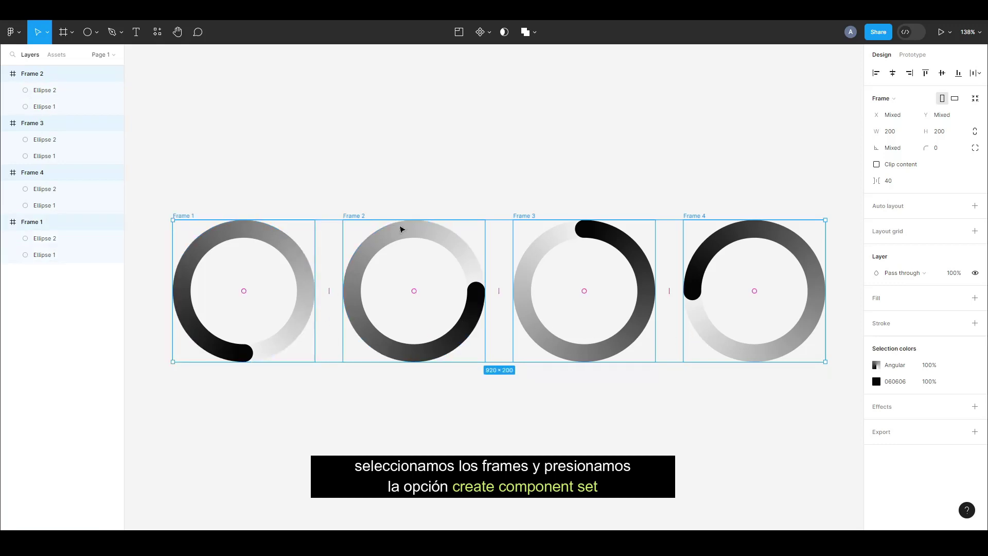
pyautogui.click(489, 38)
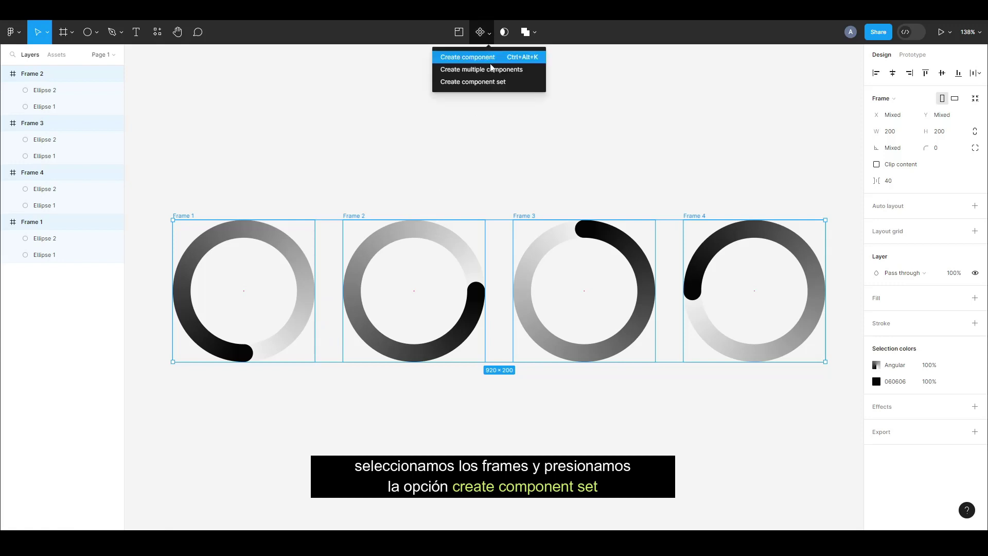
pyautogui.click(524, 83)
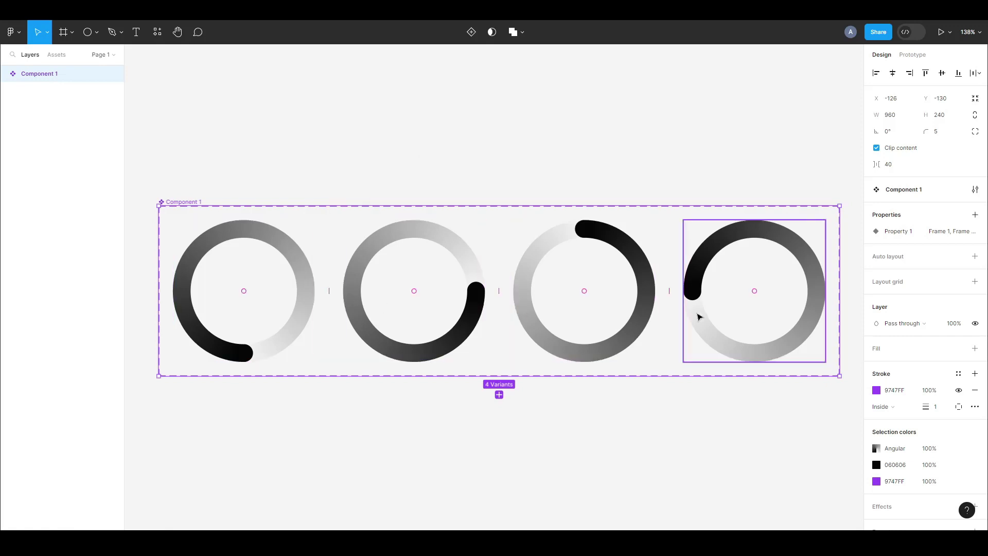
# In Prototype, link Frame 1 to Frame 2 with an After delay trigger of 1 ms.
pyautogui.click(297, 314)
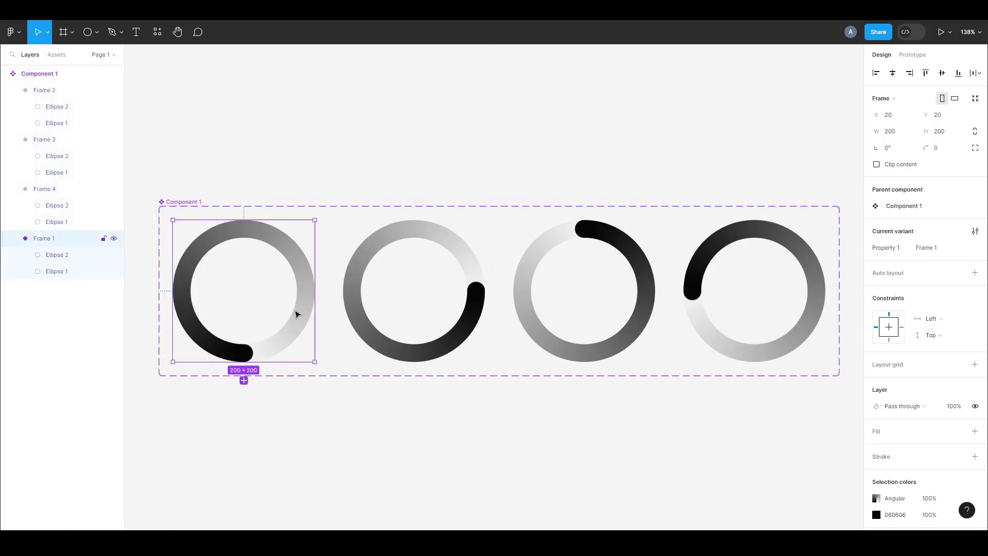
pyautogui.click(913, 55)
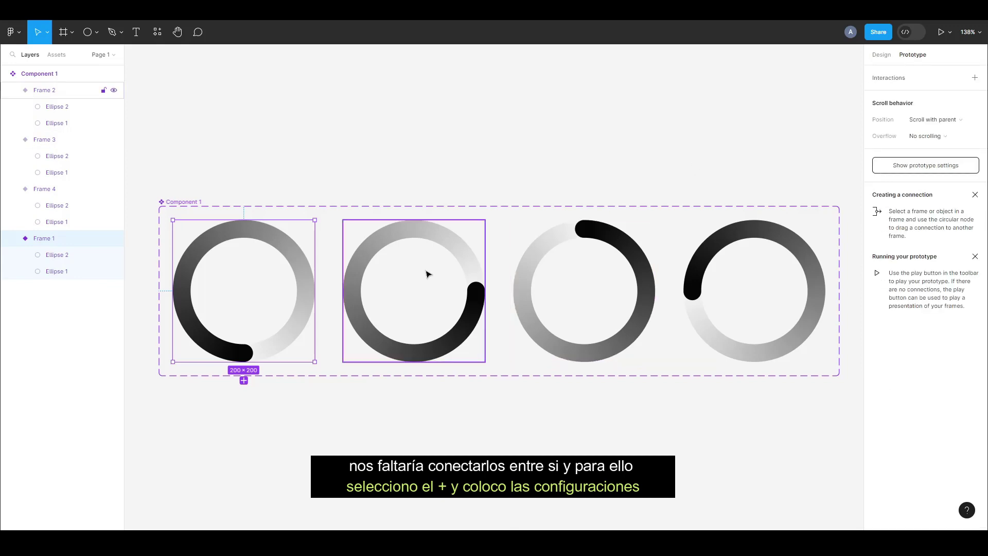
pyautogui.moveTo(314, 292)
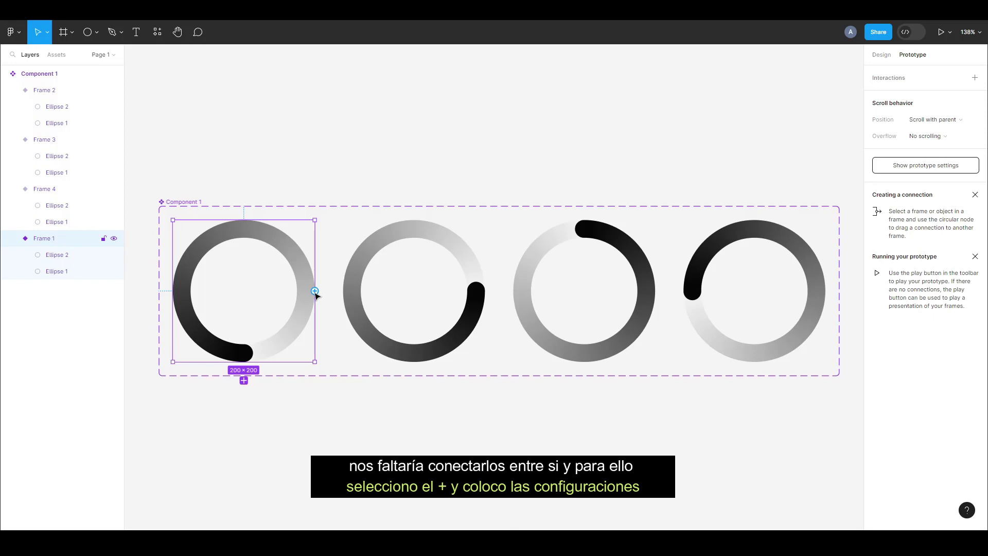
pyautogui.moveTo(315, 291); pyautogui.dragTo(359, 293)
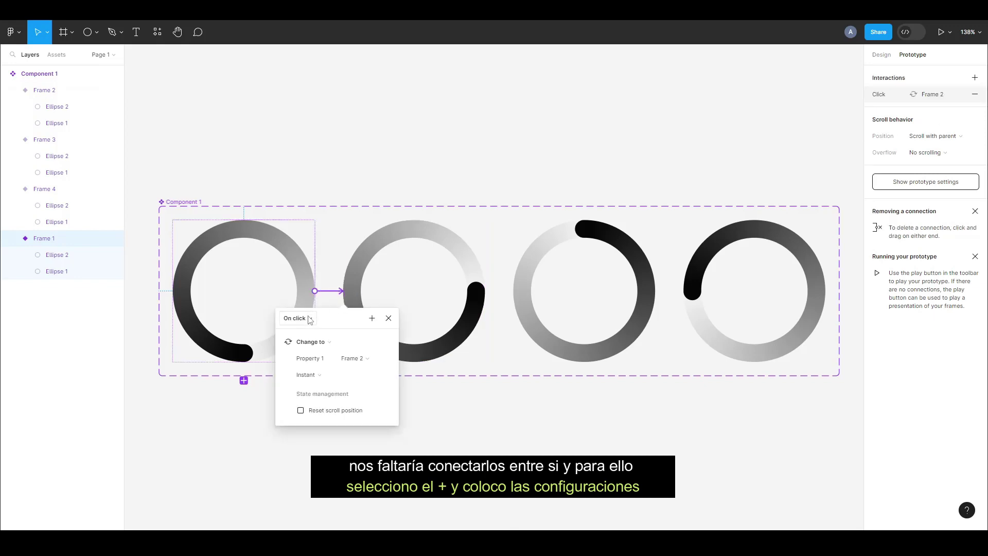
pyautogui.click(308, 318)
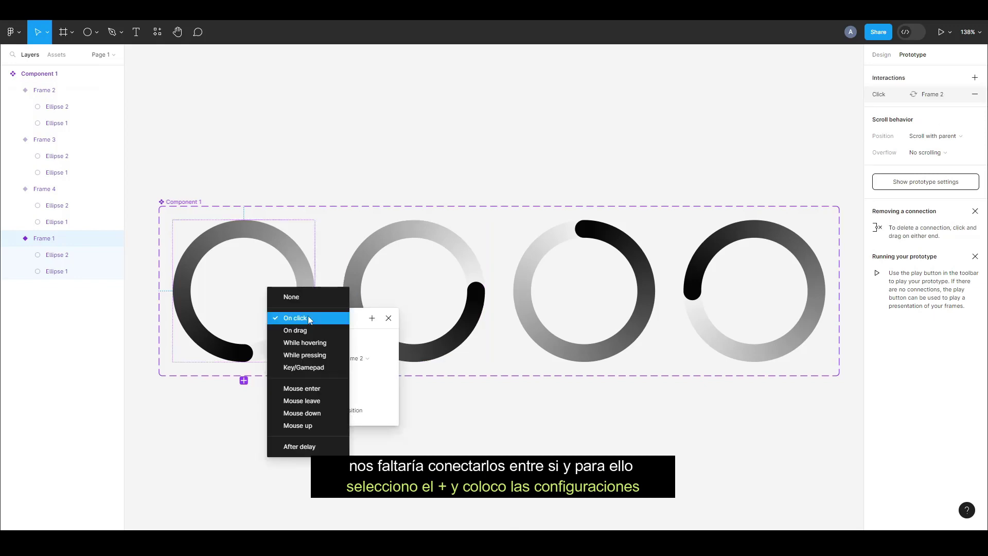
pyautogui.click(332, 452)
pyautogui.click(284, 336)
pyautogui.write('1ms')
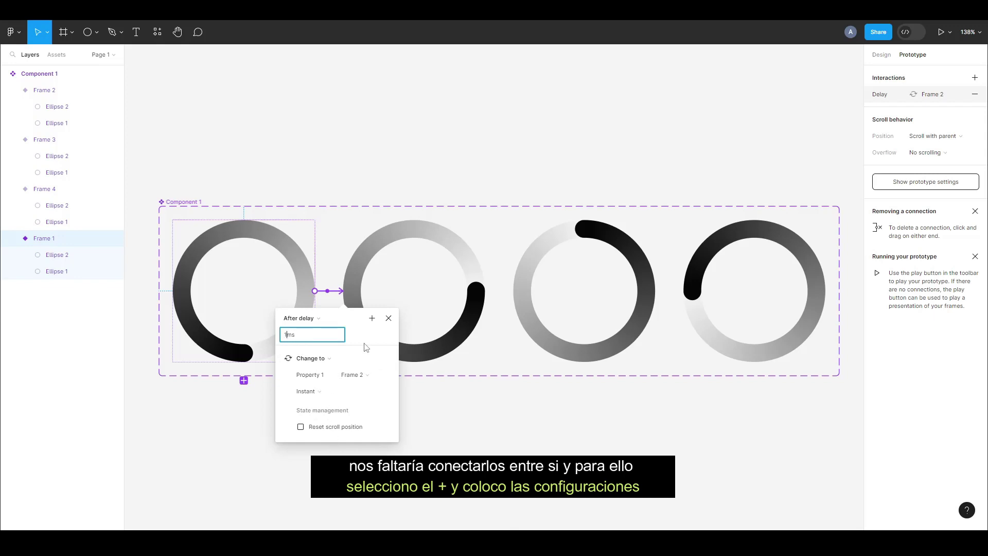
pyautogui.click(389, 319)
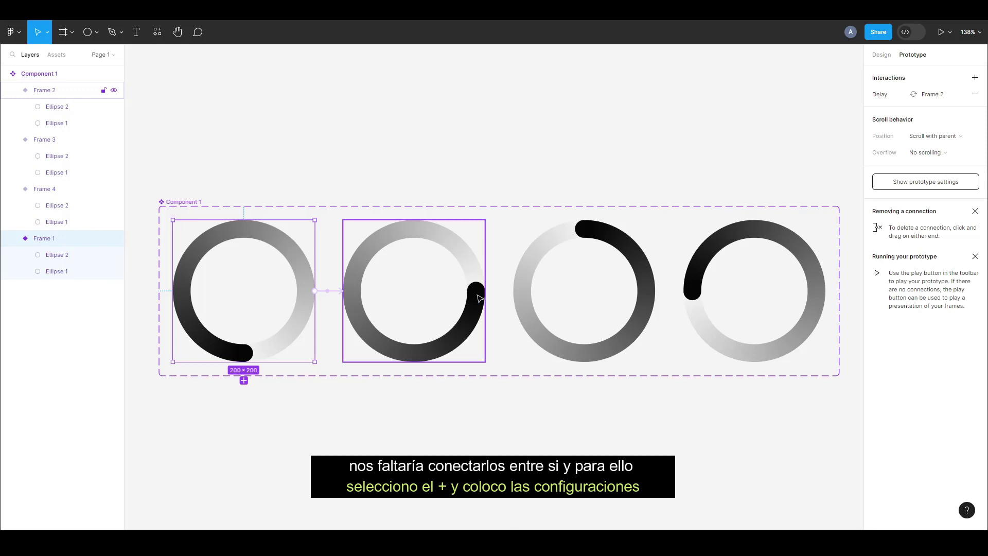
# Link Frame 2 to Frame 3 with an After delay trigger of 1 ms.
pyautogui.click(480, 298)
pyautogui.moveTo(484, 291); pyautogui.dragTo(549, 294)
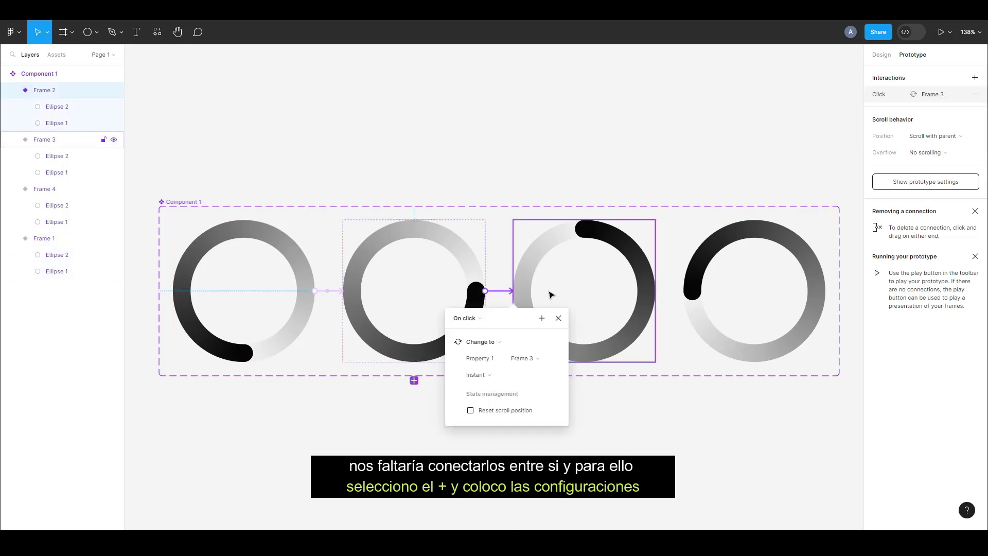
pyautogui.click(465, 318)
pyautogui.click(469, 447)
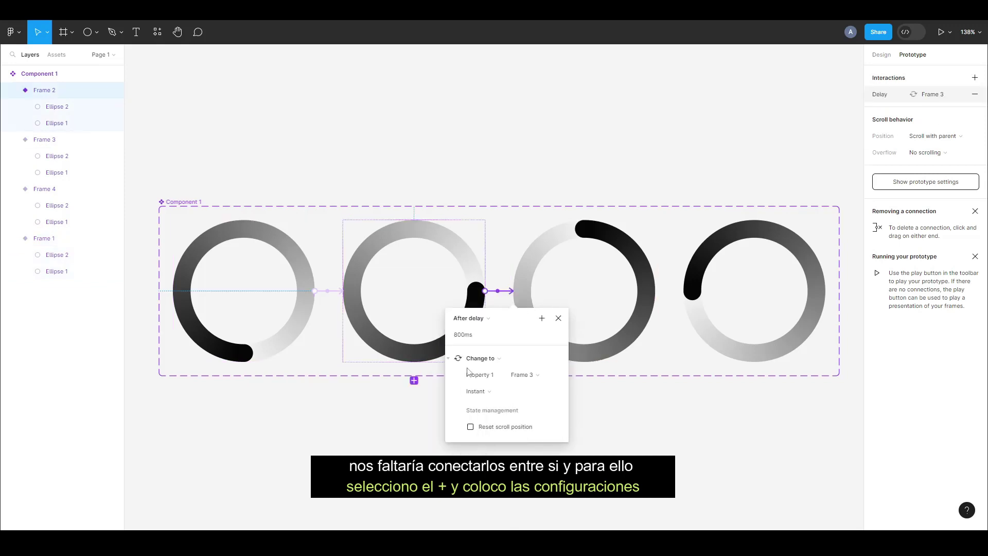
pyautogui.click(464, 334)
pyautogui.write('1')
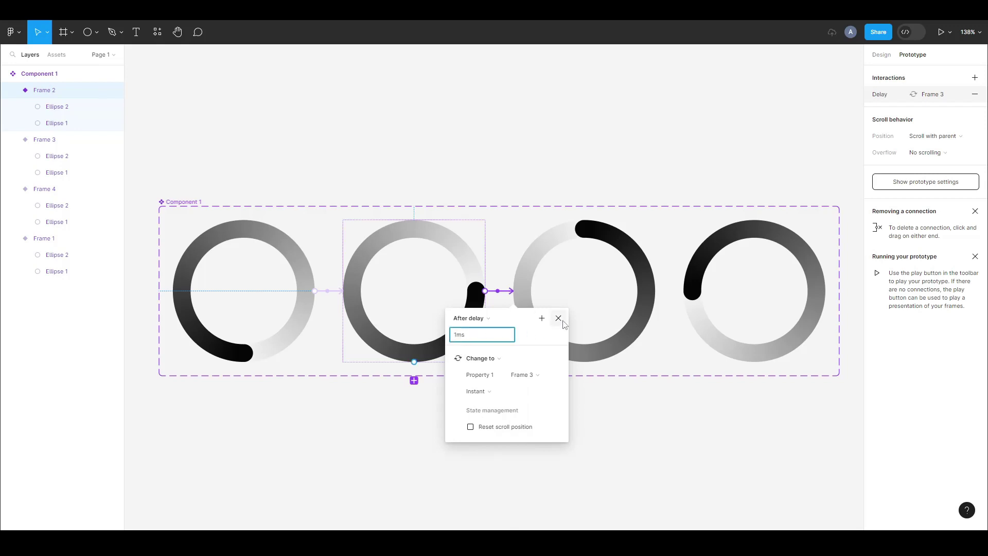
pyautogui.click(559, 320)
pyautogui.click(644, 315)
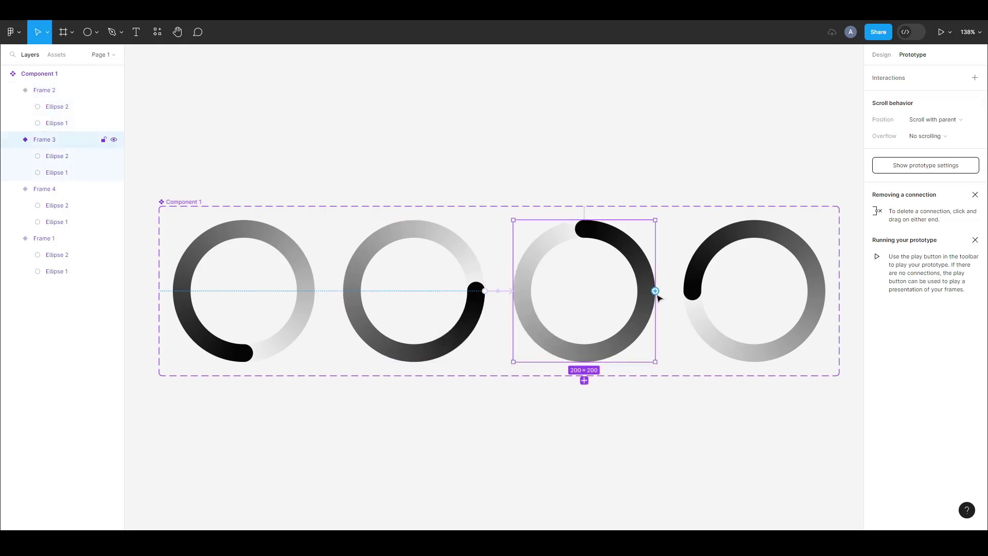
# Link Frame 3 to Frame 4 with an After delay trigger of 1 ms.
pyautogui.moveTo(655, 290); pyautogui.dragTo(702, 293)
pyautogui.click(638, 318)
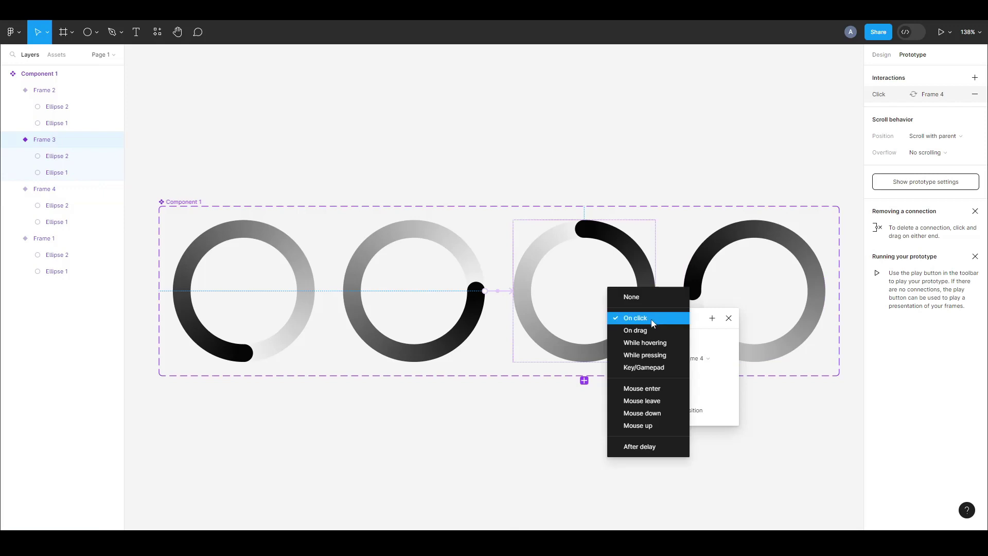
pyautogui.click(655, 446)
pyautogui.click(647, 336)
pyautogui.write('1')
pyautogui.click(729, 318)
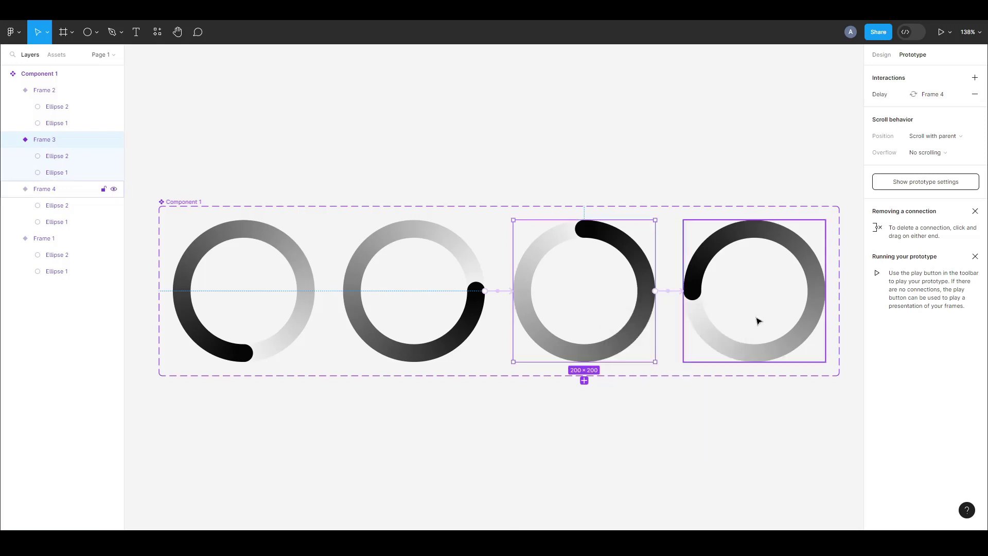
# Link Frame 4 back to Frame 1 after a 1 ms delay, then zoom to 50%.
pyautogui.click(812, 303)
pyautogui.moveTo(825, 291); pyautogui.dragTo(281, 309)
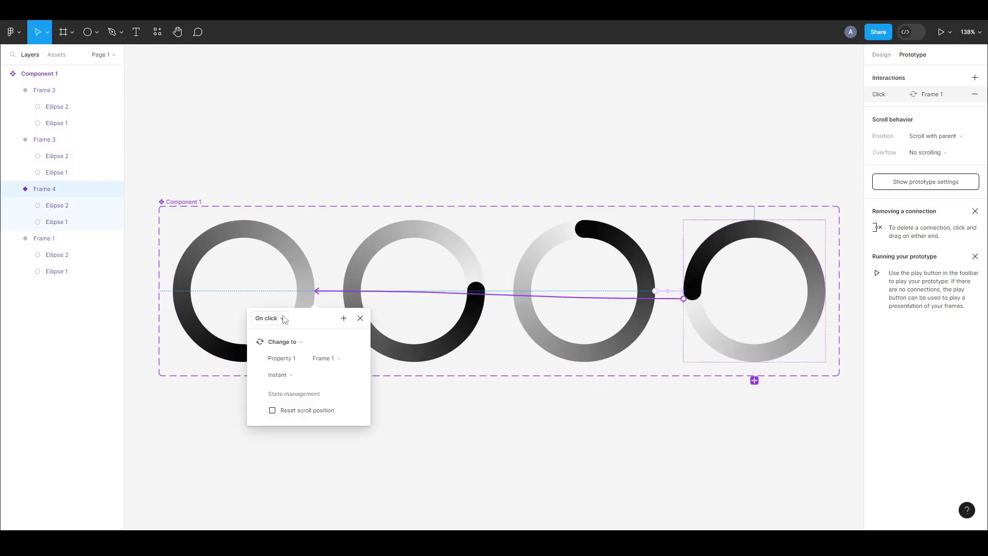
pyautogui.click(281, 319)
pyautogui.click(294, 446)
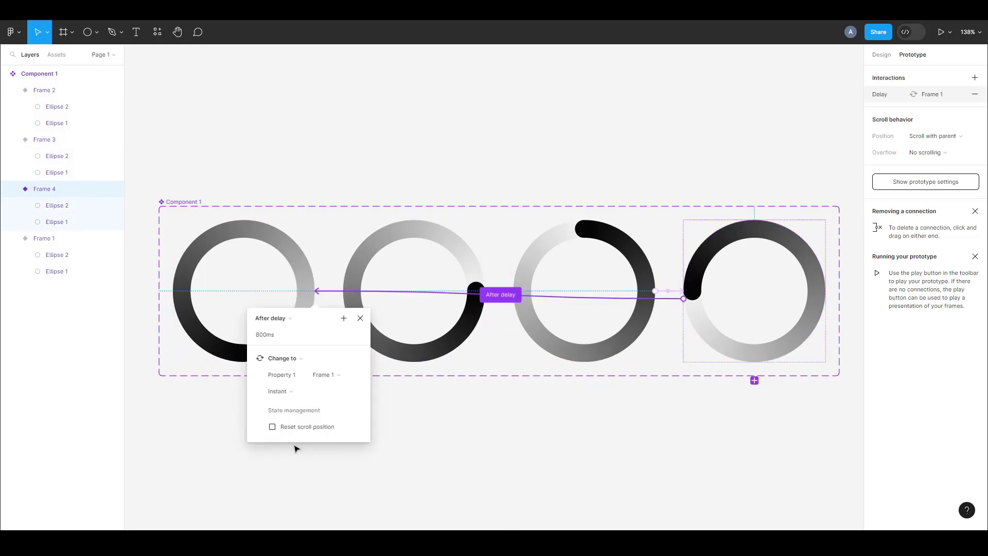
pyautogui.click(264, 335)
pyautogui.doubleClick(264, 335)
pyautogui.write('1')
pyautogui.click(361, 318)
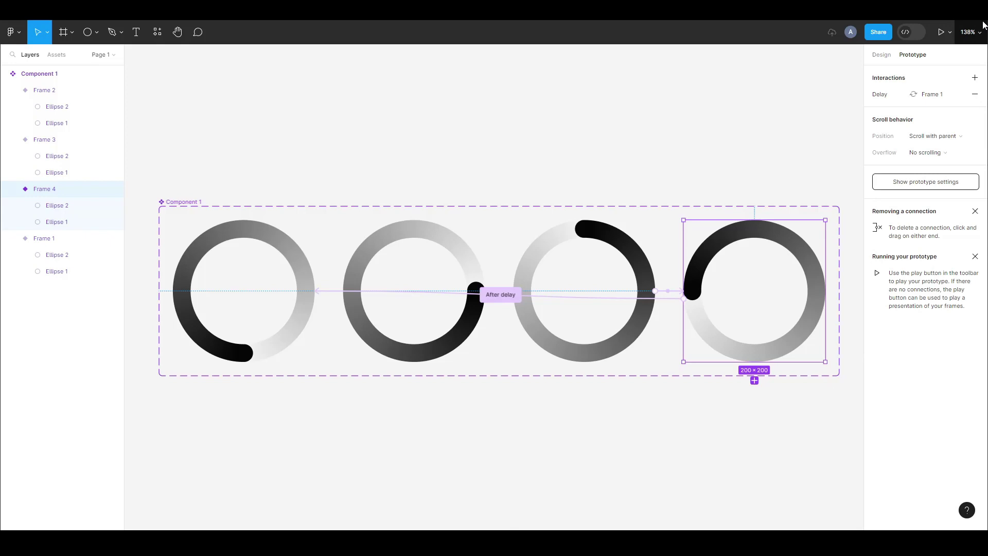
pyautogui.click(969, 31)
pyautogui.click(942, 122)
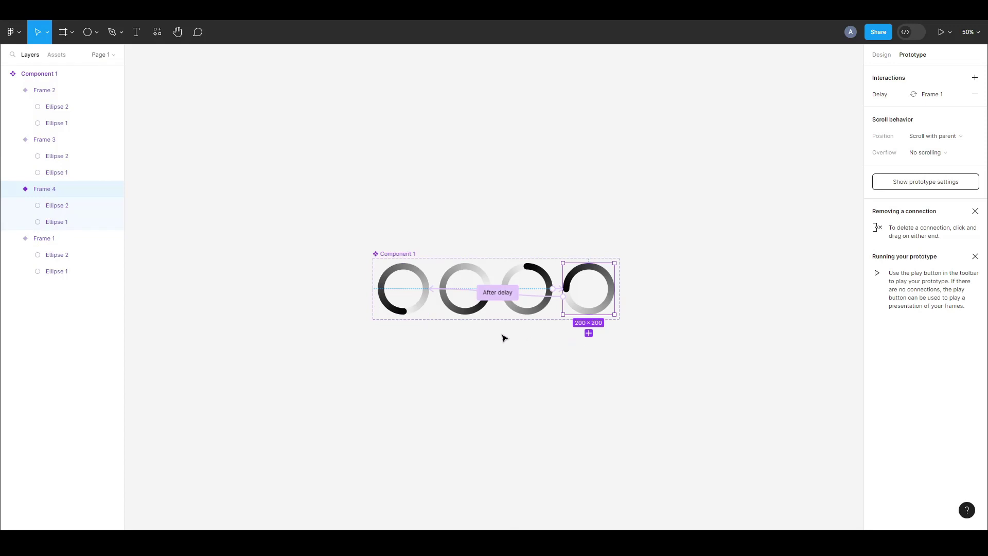
# Add a 430×932 iPhone 14 Pro Max frame preset and view it at 100% zoom.
pyautogui.click(73, 32)
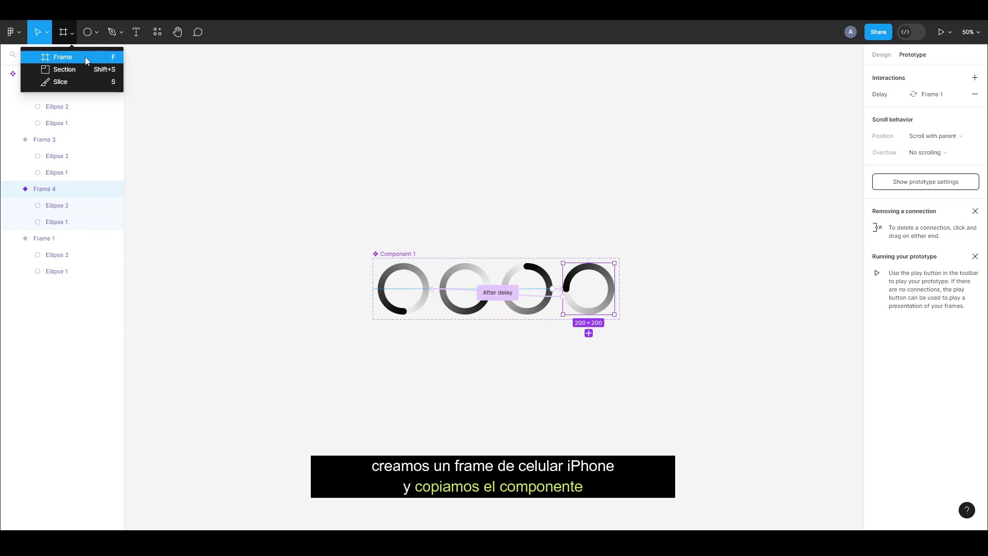
pyautogui.click(85, 57)
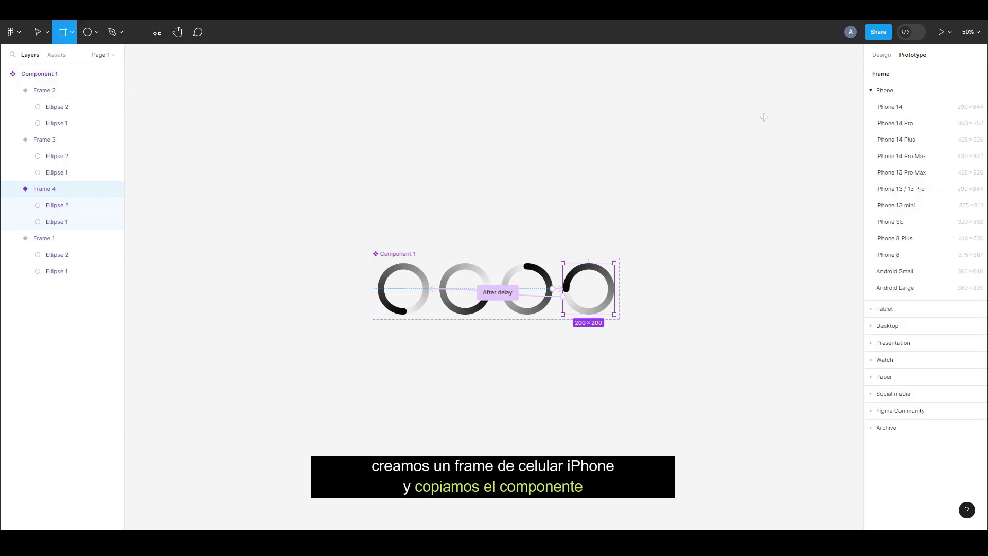
pyautogui.click(882, 56)
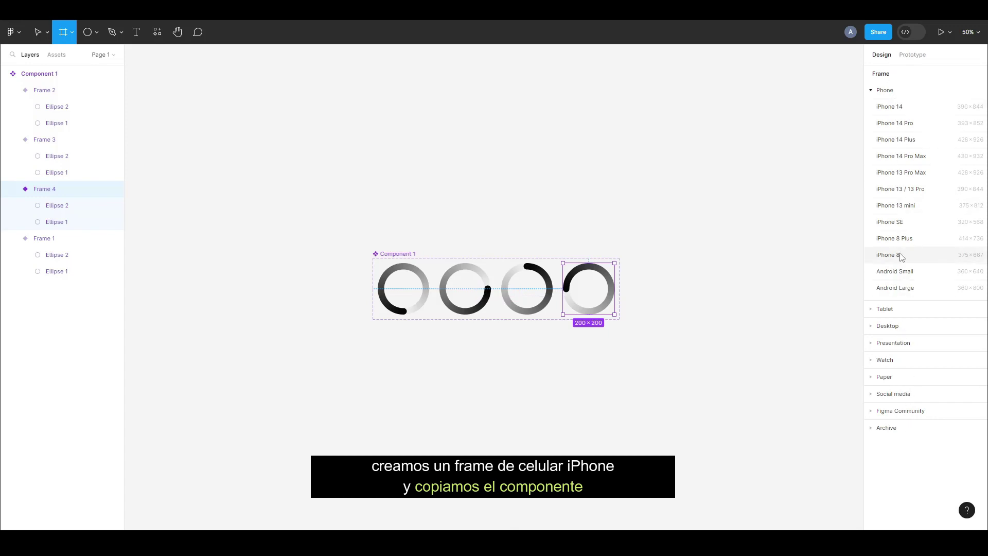
pyautogui.click(893, 156)
pyautogui.click(968, 32)
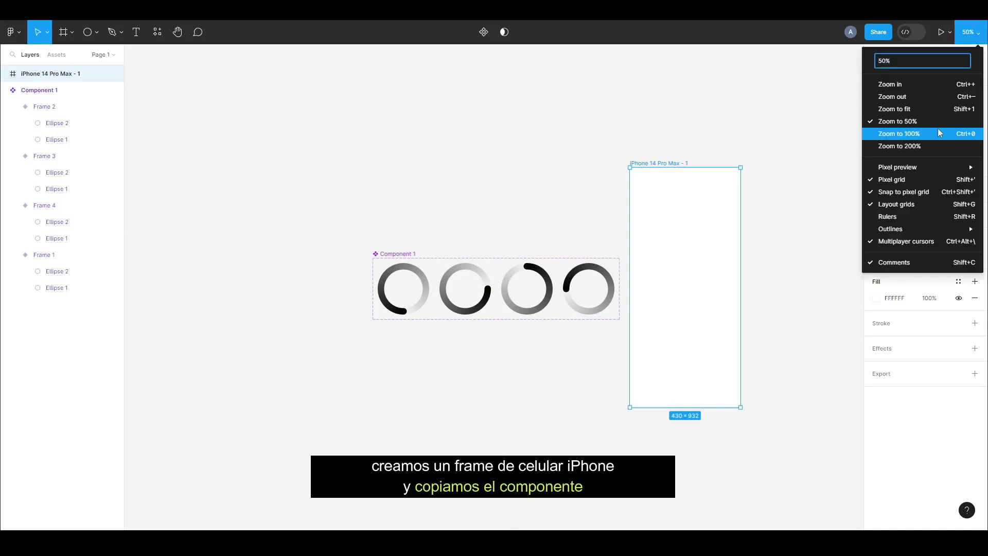
pyautogui.click(939, 133)
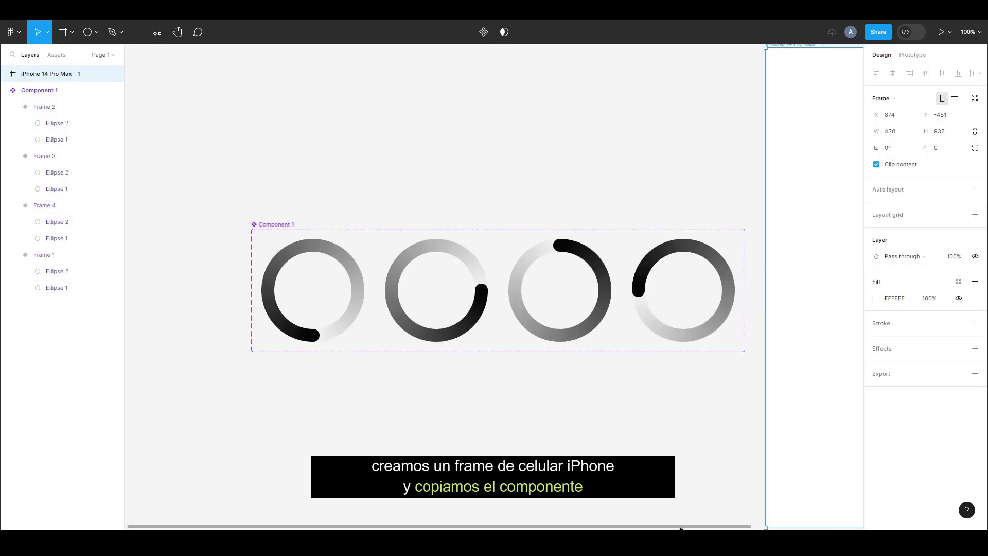
# Place a 200×200 Component 1 instance from Assets centred inside the iPhone 14 Pro Max frame.
pyautogui.moveTo(679, 527); pyautogui.dragTo(881, 522)
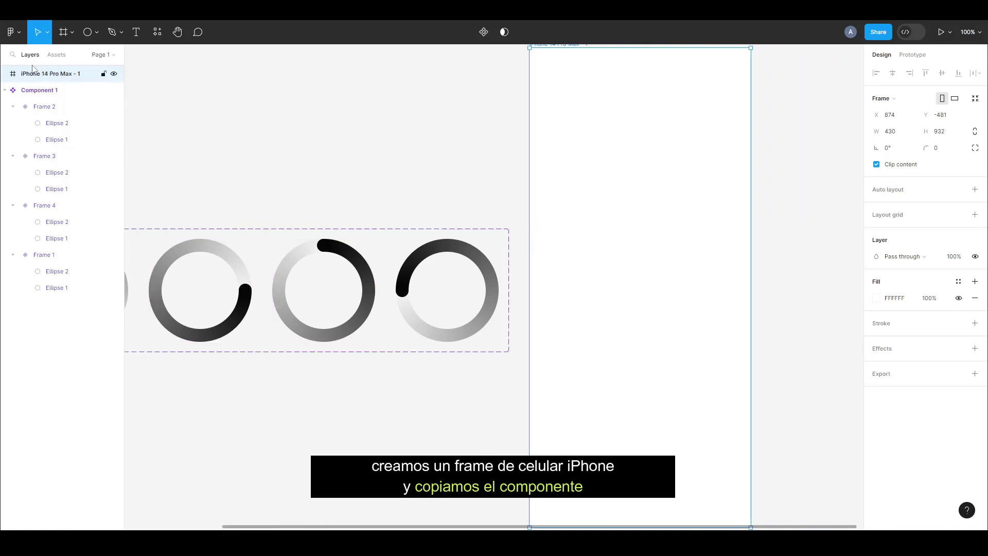
pyautogui.moveTo(62, 178)
pyautogui.click(57, 59)
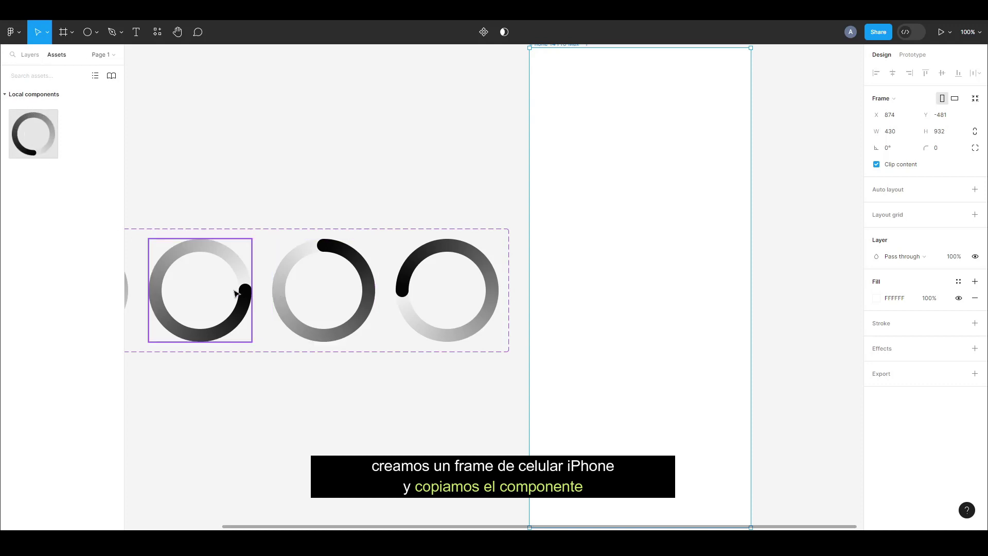
pyautogui.moveTo(33, 134); pyautogui.dragTo(680, 281)
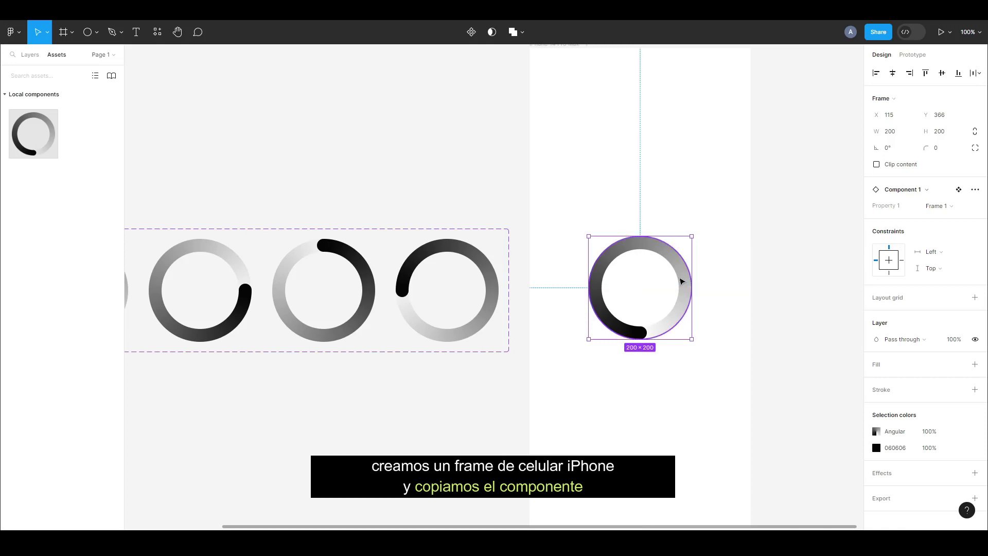
pyautogui.scroll(-1, 680, 281)
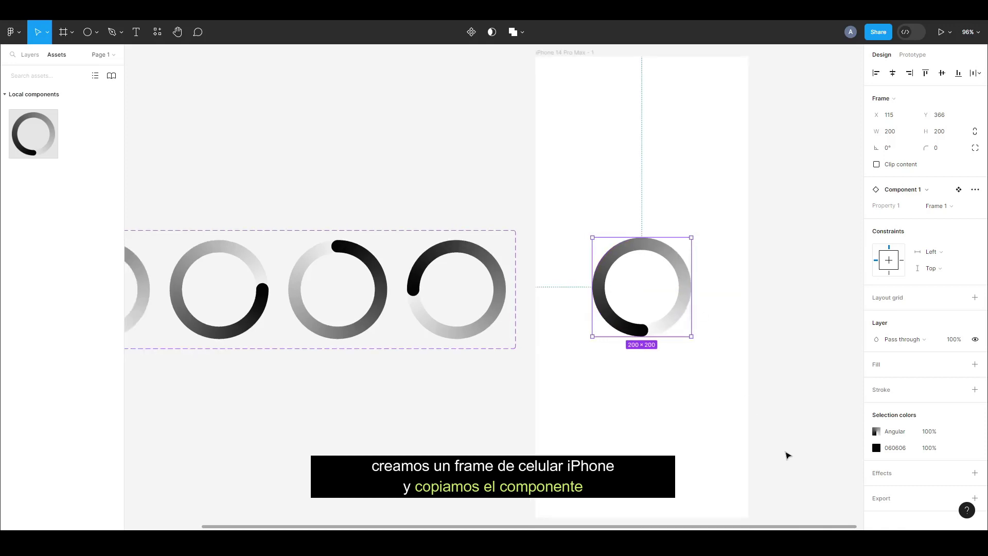
pyautogui.moveTo(822, 527)
pyautogui.mouseDown()
pyautogui.moveTo(727, 518)
pyautogui.moveTo(736, 516)
pyautogui.mouseUp()
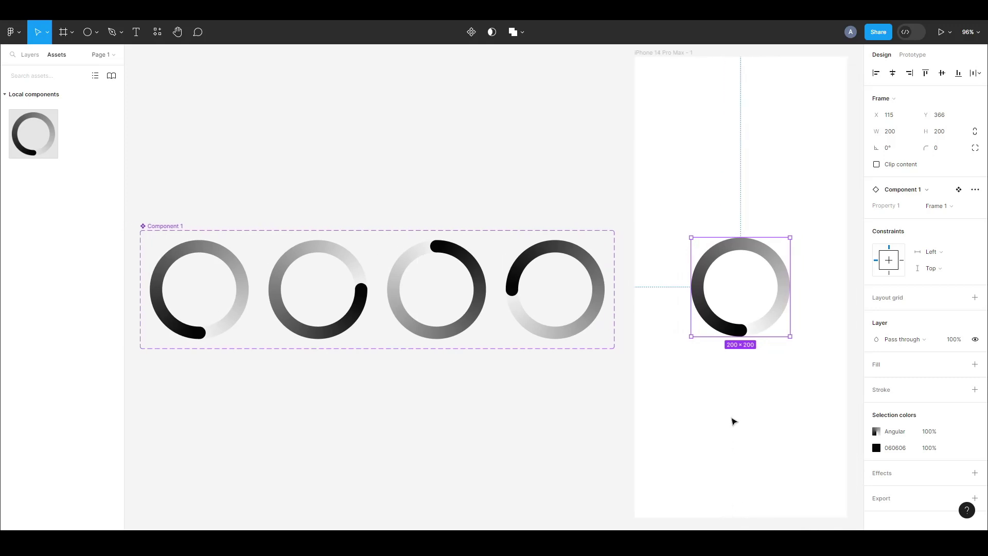
pyautogui.click(938, 34)
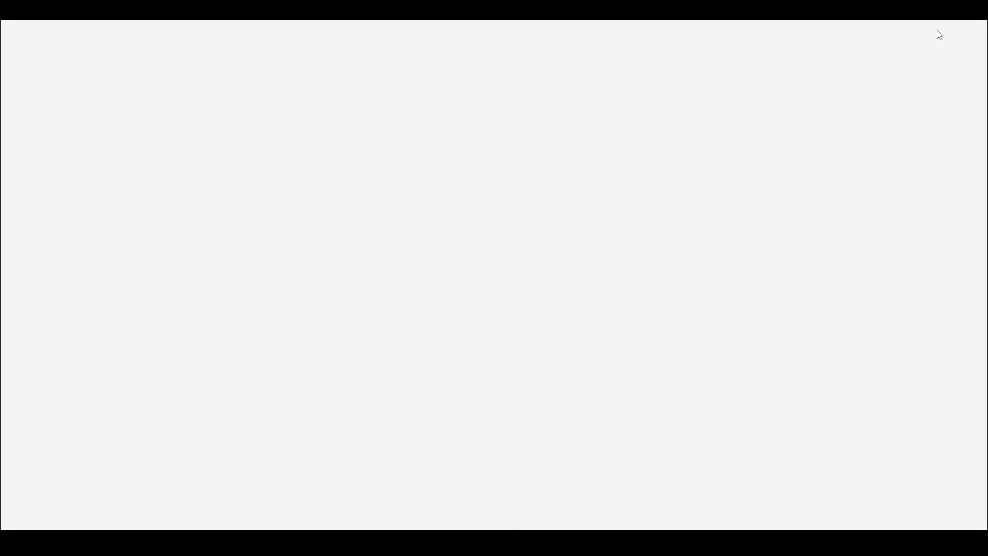